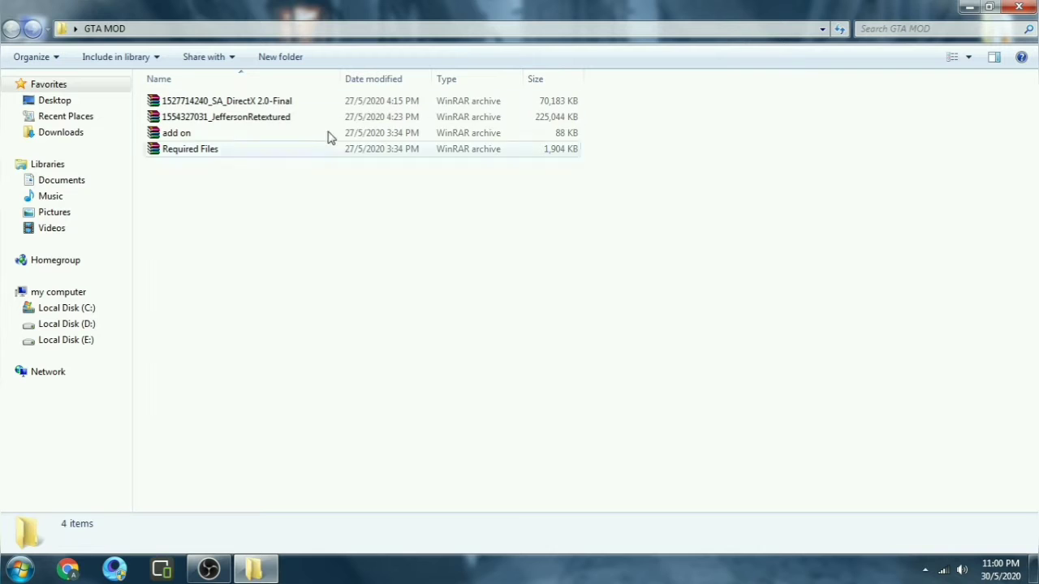
Extract all four archives in the GTA MOD folder directly into that folder
{"action": "left_click_drag", "start_coordinate": [317, 219], "coordinate": [352, 102]}
{"action": "right_click", "coordinate": [353, 102]}
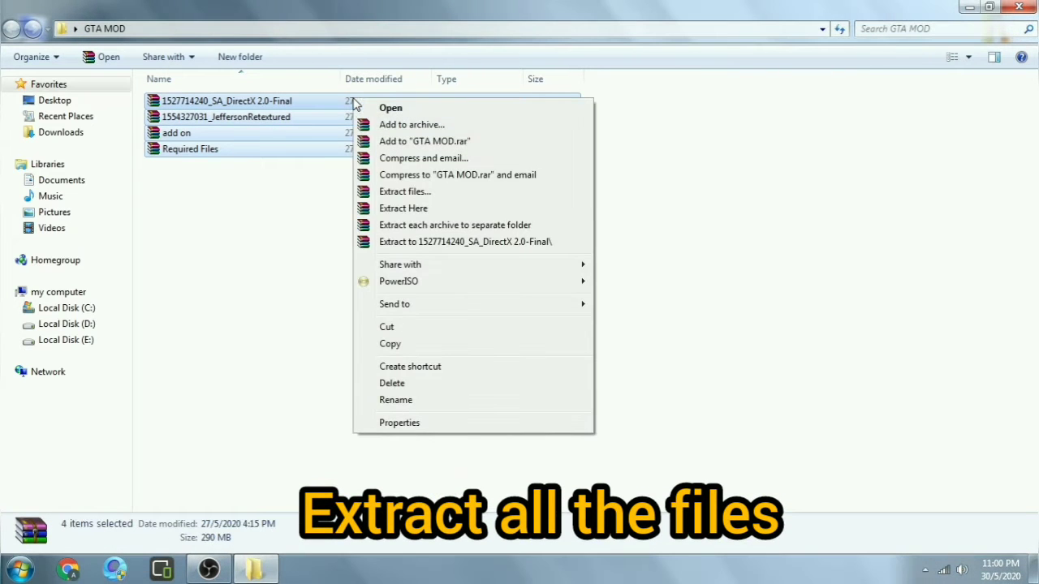
{"action": "left_click", "coordinate": [420, 209]}
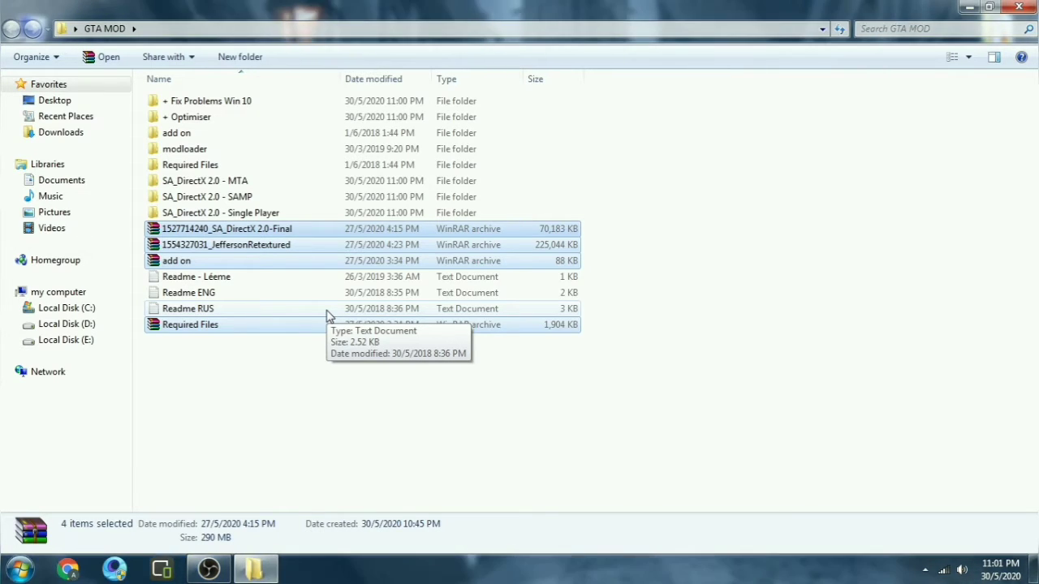
{"action": "key", "text": "Down"}
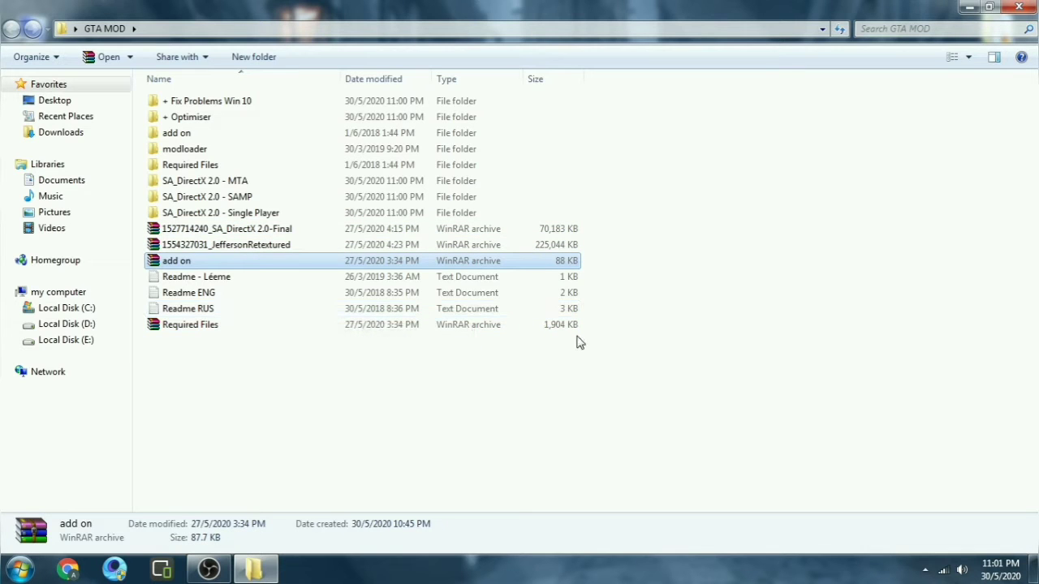
{"action": "left_click", "coordinate": [659, 302]}
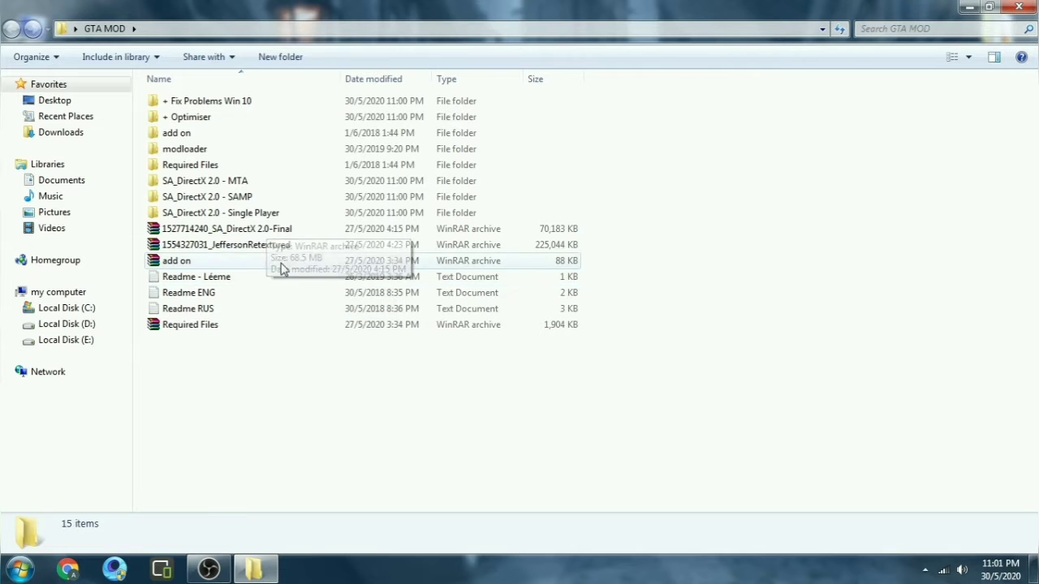
{"action": "right_click", "coordinate": [250, 245]}
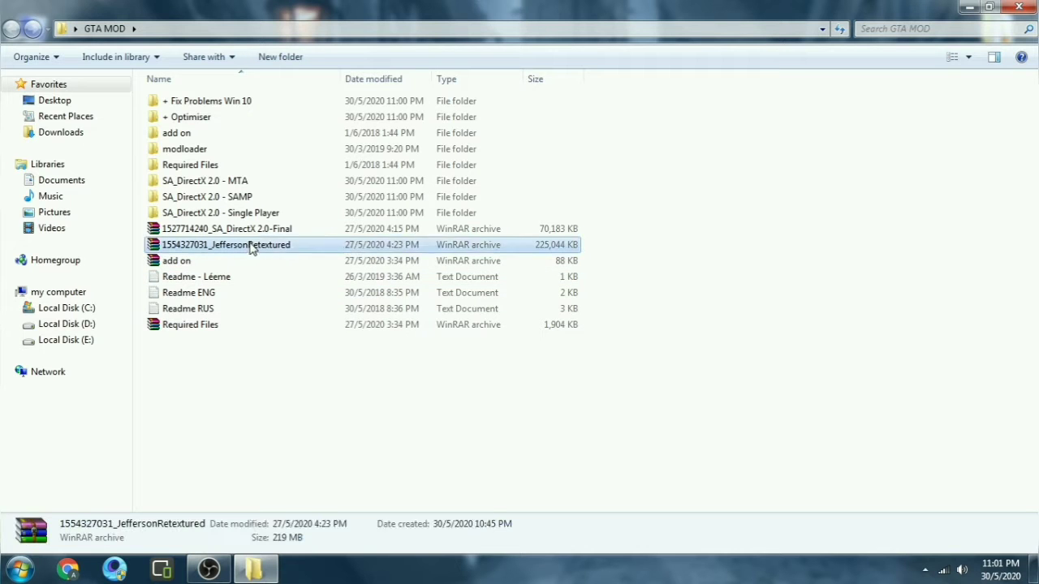
{"action": "left_click", "coordinate": [268, 286]}
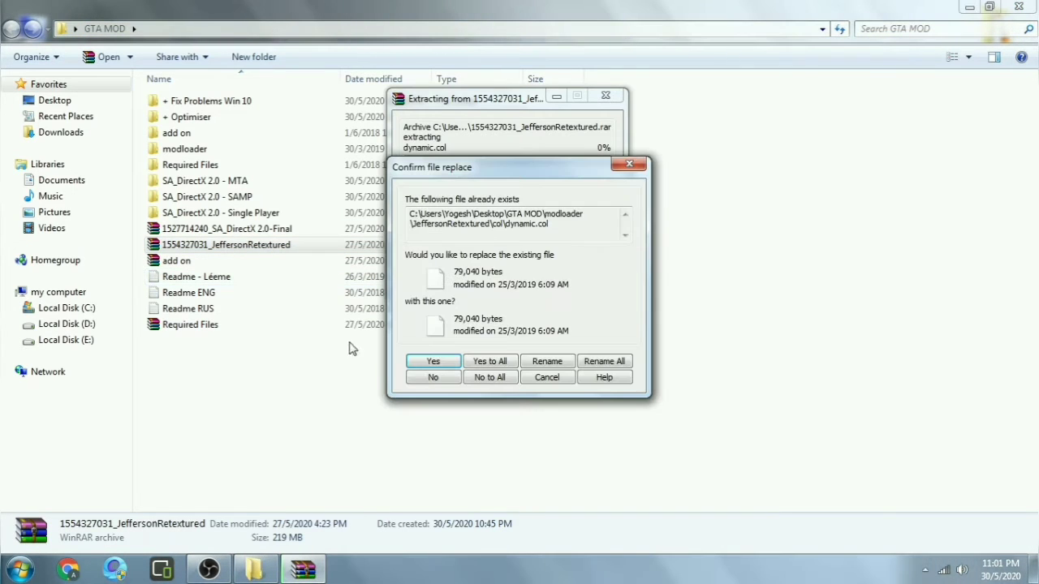
{"action": "left_click", "coordinate": [490, 362]}
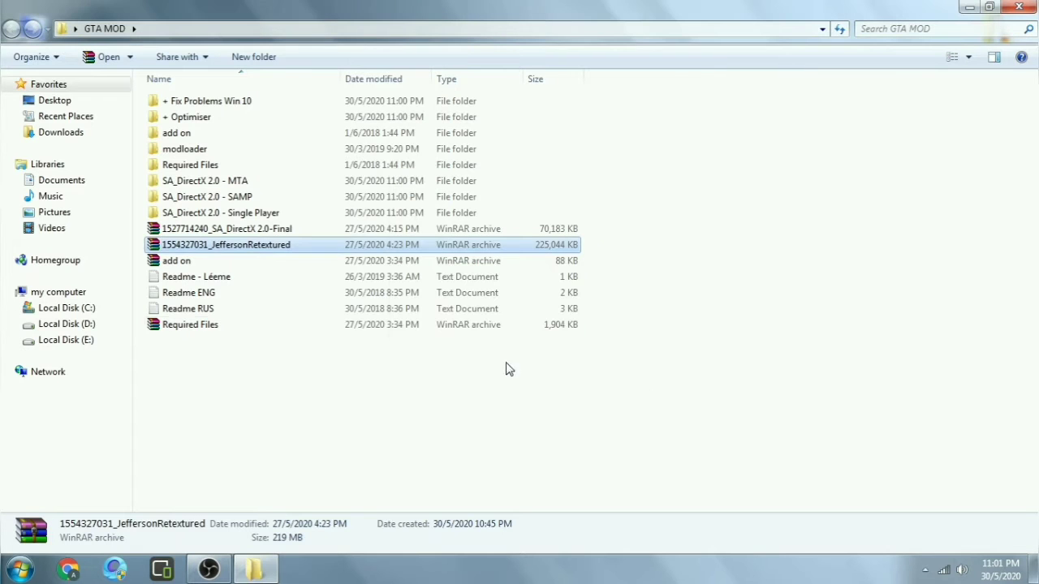
{"action": "left_click", "coordinate": [411, 362]}
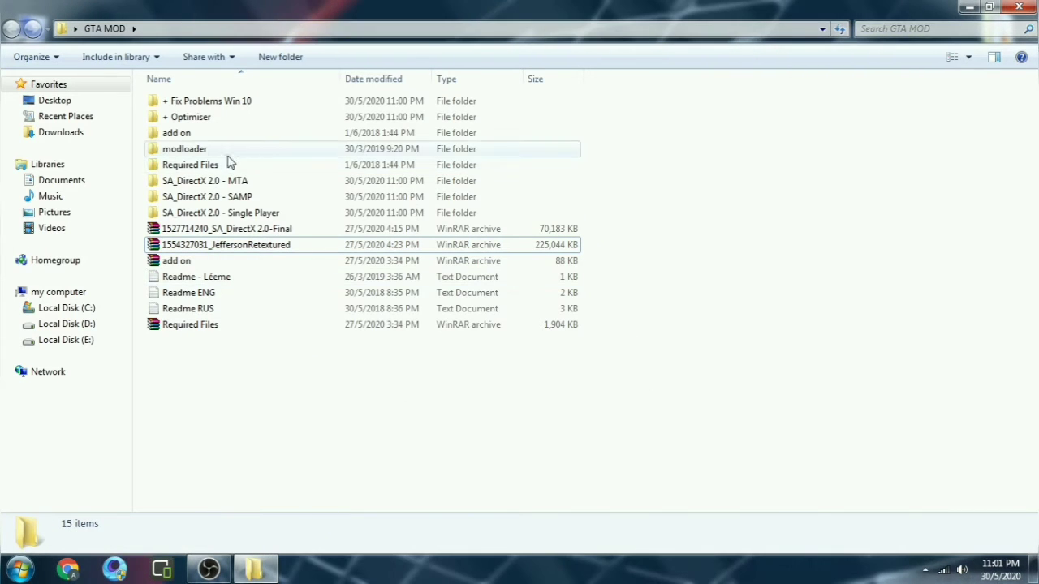
Check the contents of the extracted modloader folder, and close its window
{"action": "double_click", "coordinate": [207, 149]}
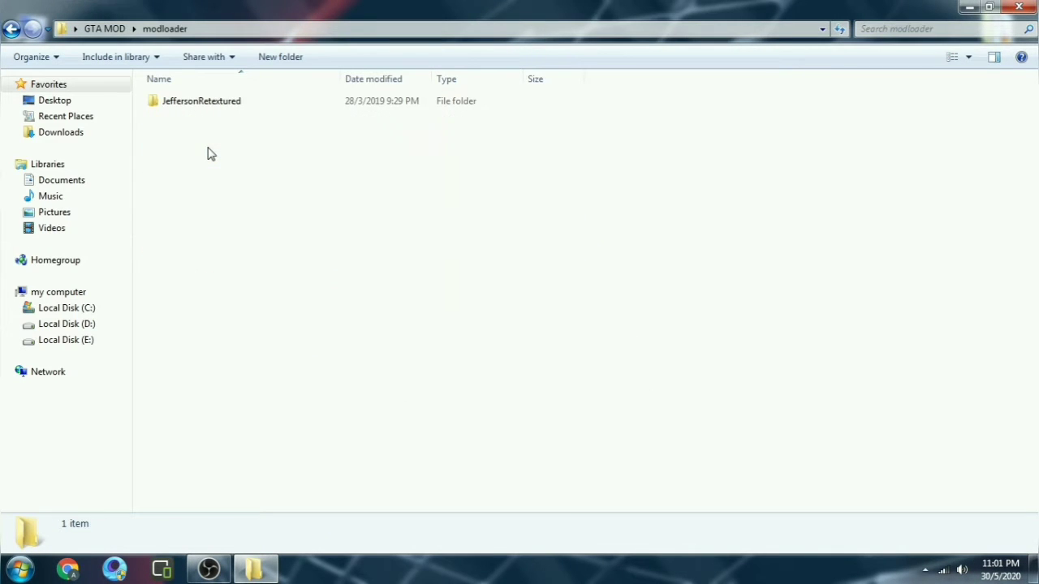
{"action": "left_click", "coordinate": [241, 109]}
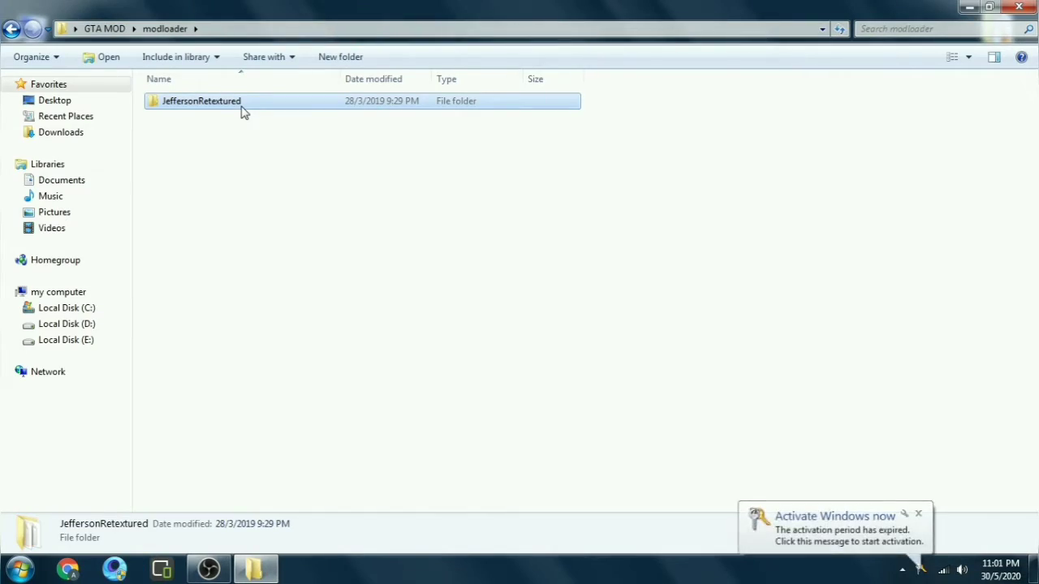
{"action": "left_click", "coordinate": [1018, 7]}
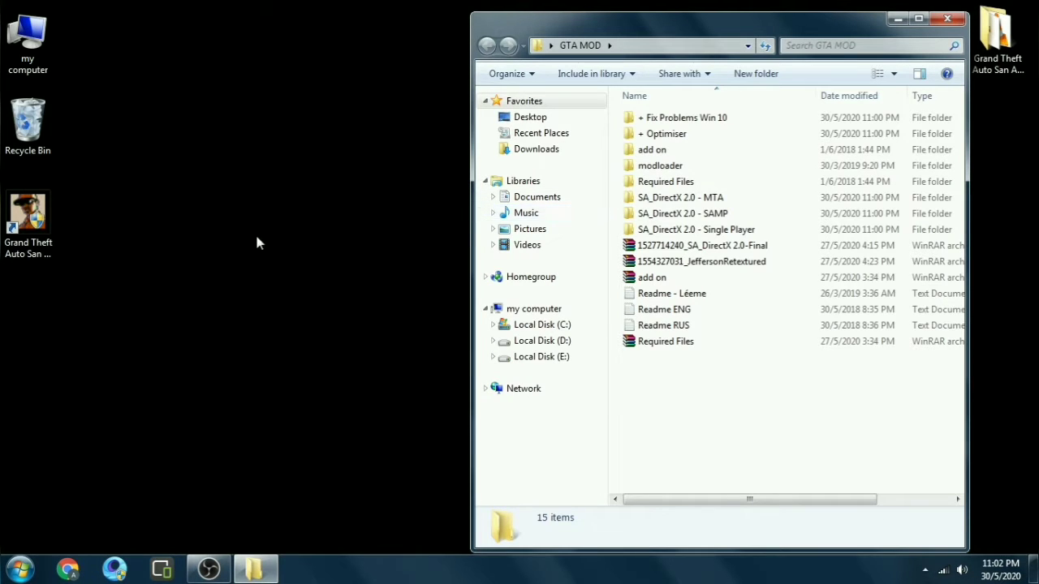
Open the file location of the Grand Theft Auto San Andreas shortcut and arrange that window side by side with the GTA MOD window
{"action": "right_click", "coordinate": [36, 223]}
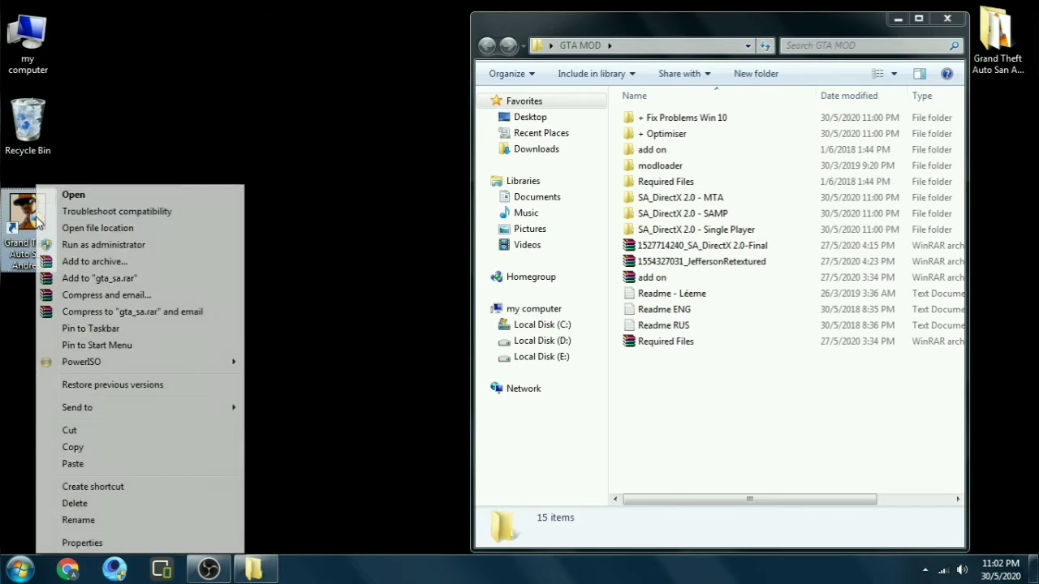
{"action": "left_click", "coordinate": [81, 228]}
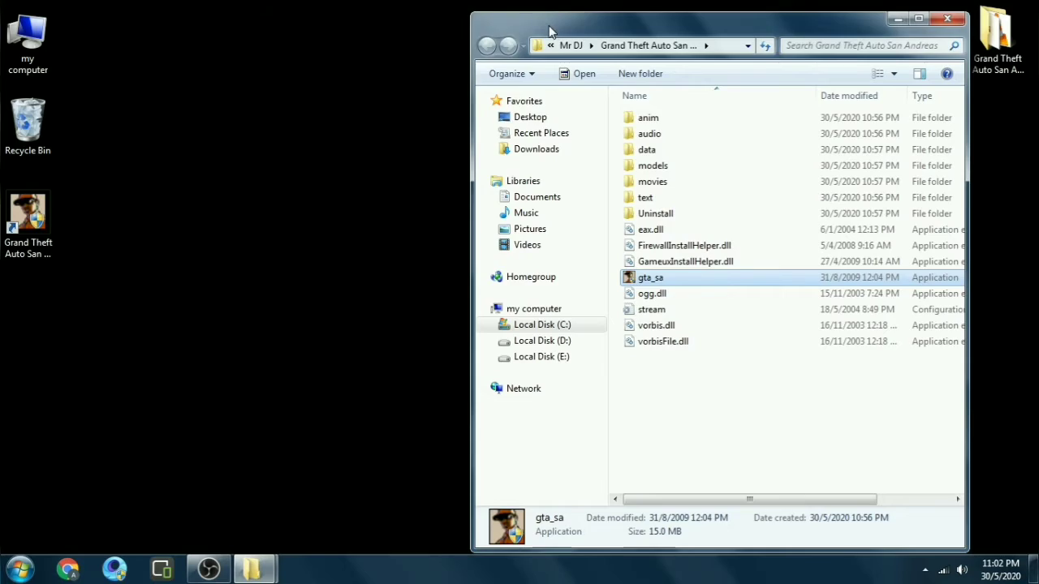
{"action": "left_click_drag", "start_coordinate": [548, 30], "coordinate": [61, 26]}
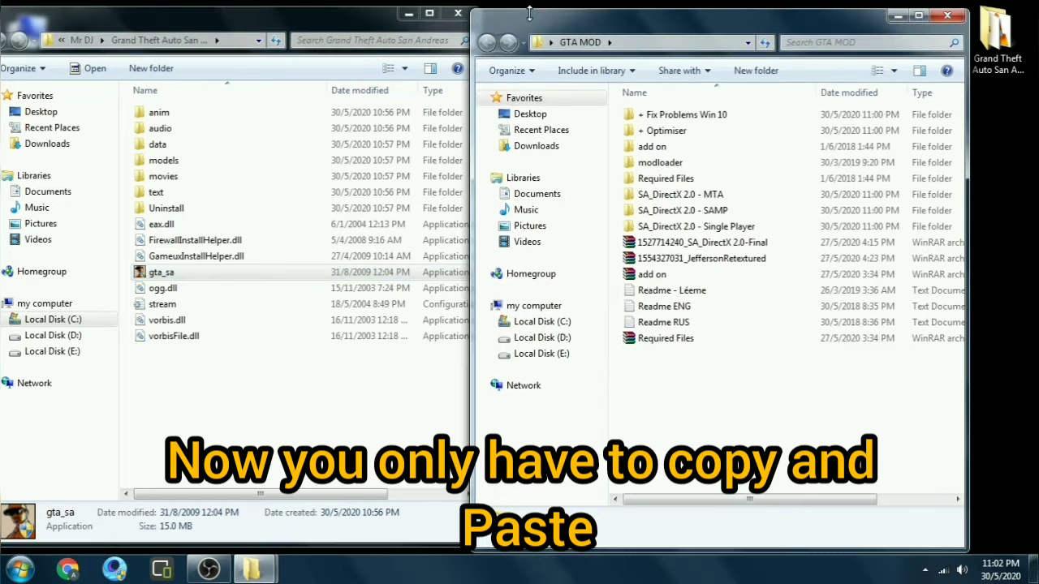
{"action": "left_click_drag", "start_coordinate": [522, 30], "coordinate": [533, 20]}
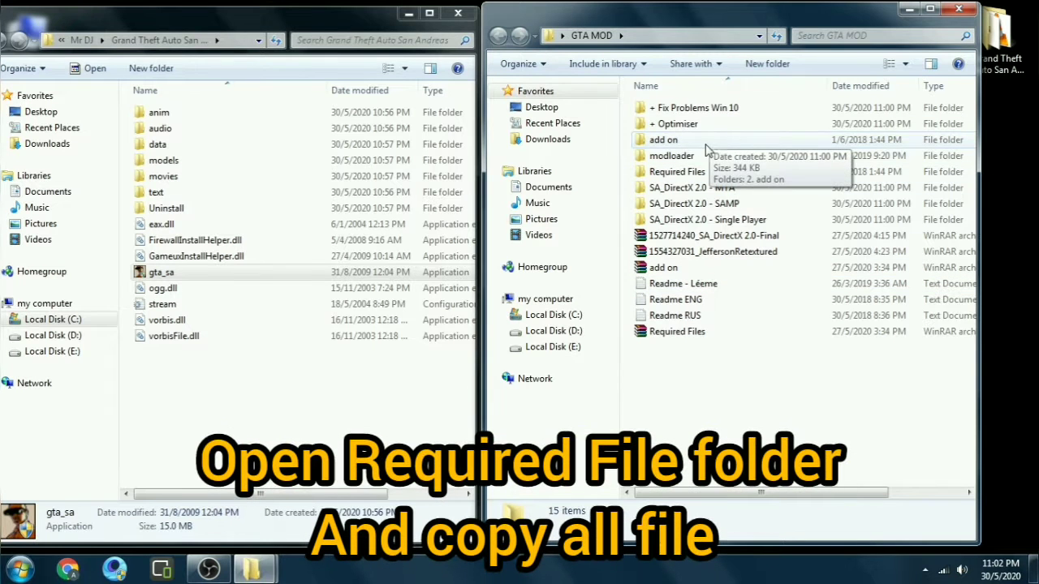
Move everything from the "1. Required Files" folder into the game's install folder, merging the models folder and replacing vorbisFile.dll with administrator permission
{"action": "double_click", "coordinate": [708, 172]}
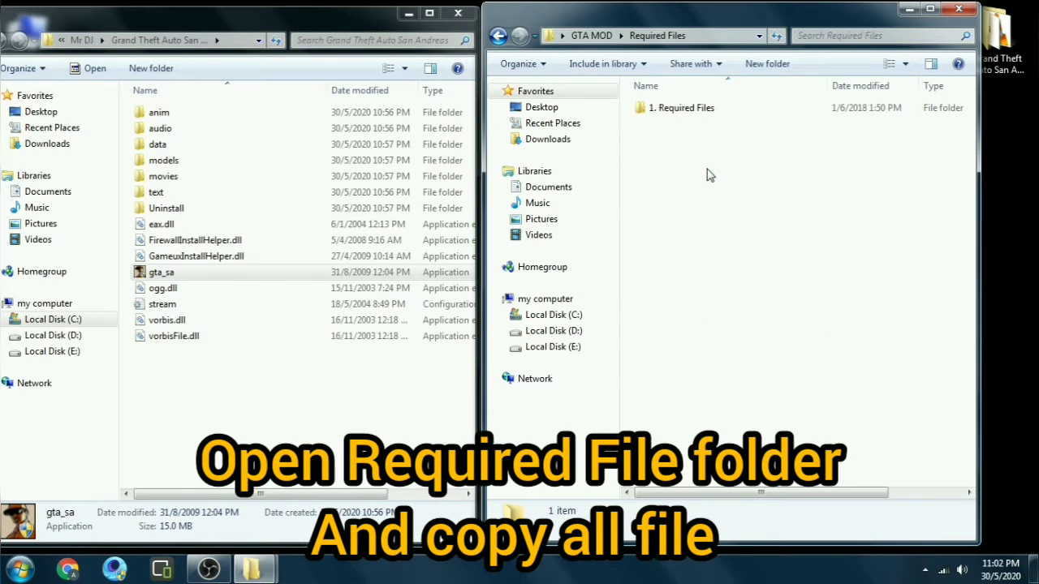
{"action": "double_click", "coordinate": [680, 108]}
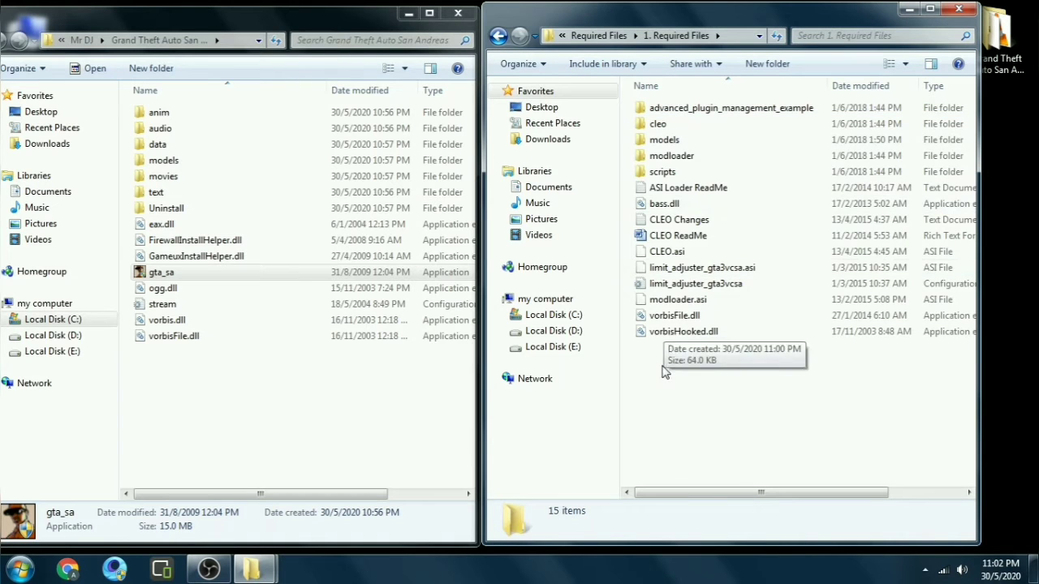
{"action": "key", "text": "ctrl+a"}
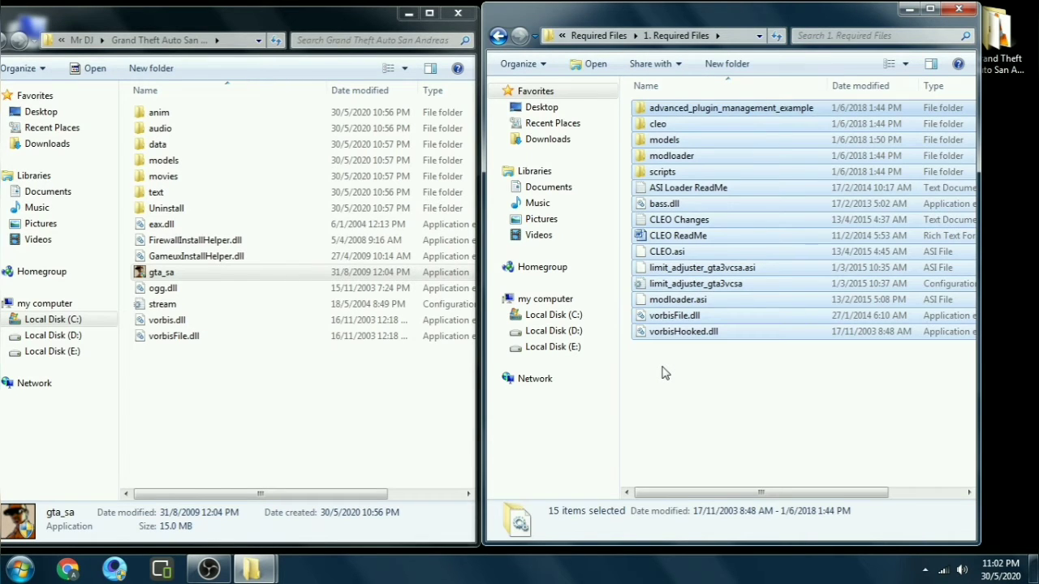
{"action": "right_click", "coordinate": [381, 420]}
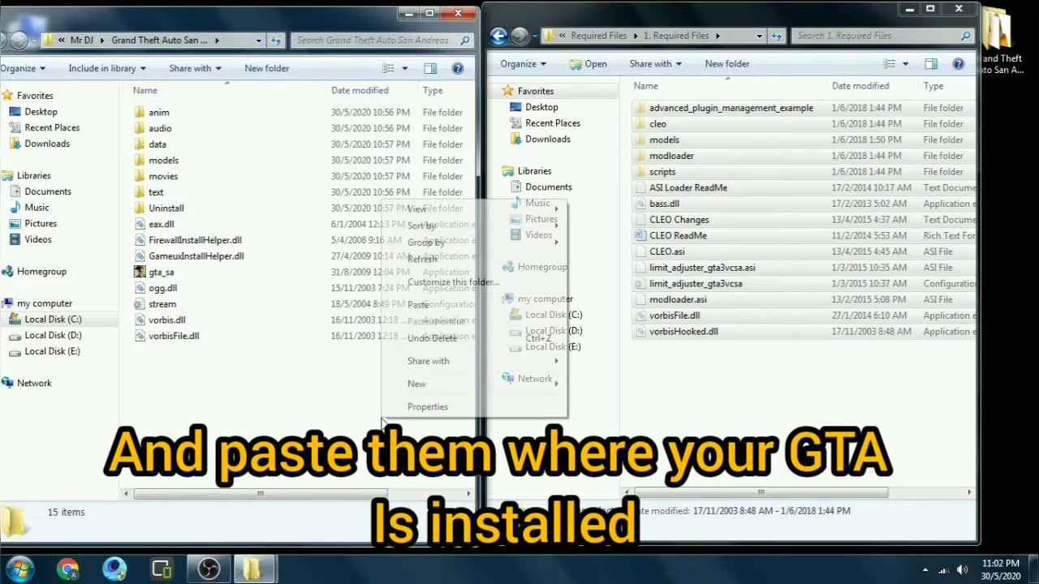
{"action": "left_click", "coordinate": [441, 306]}
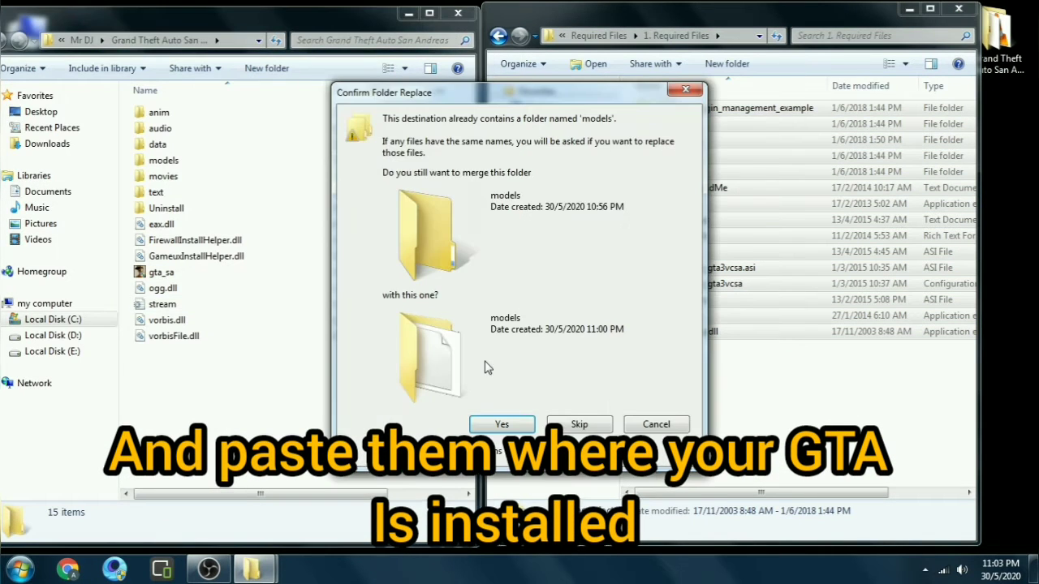
{"action": "left_click", "coordinate": [490, 428]}
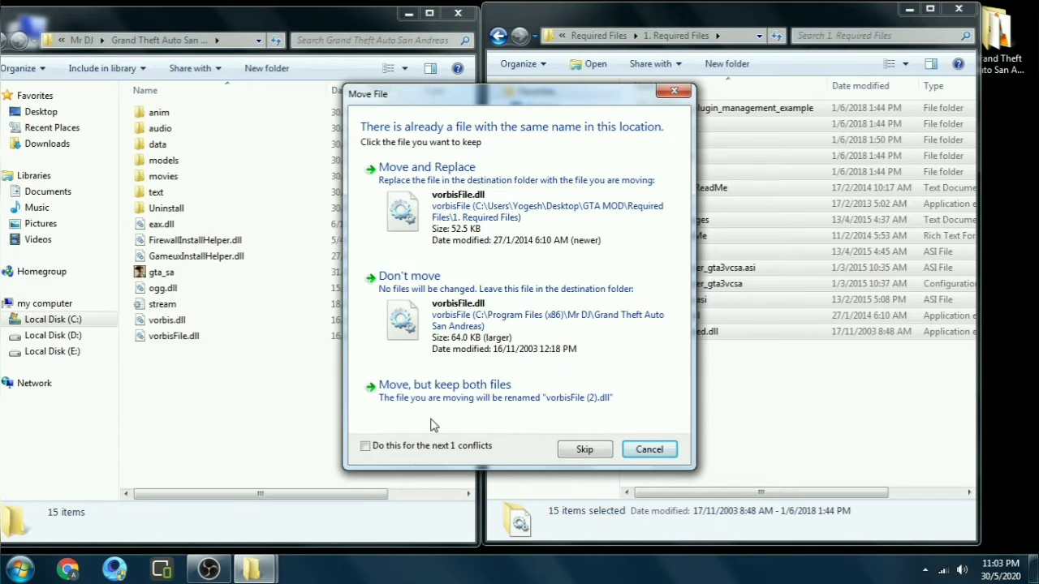
{"action": "left_click", "coordinate": [469, 215]}
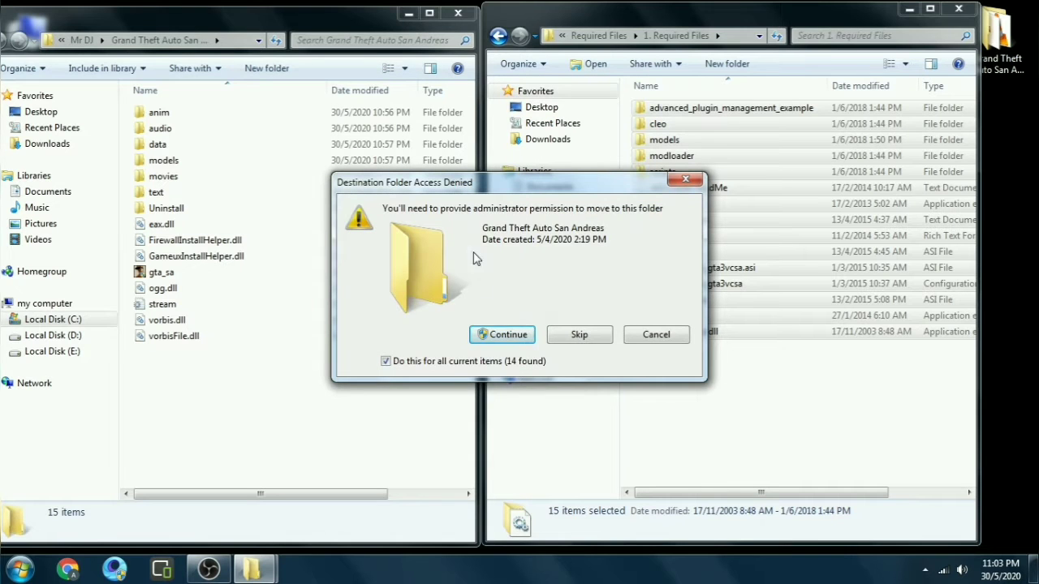
{"action": "left_click", "coordinate": [500, 335]}
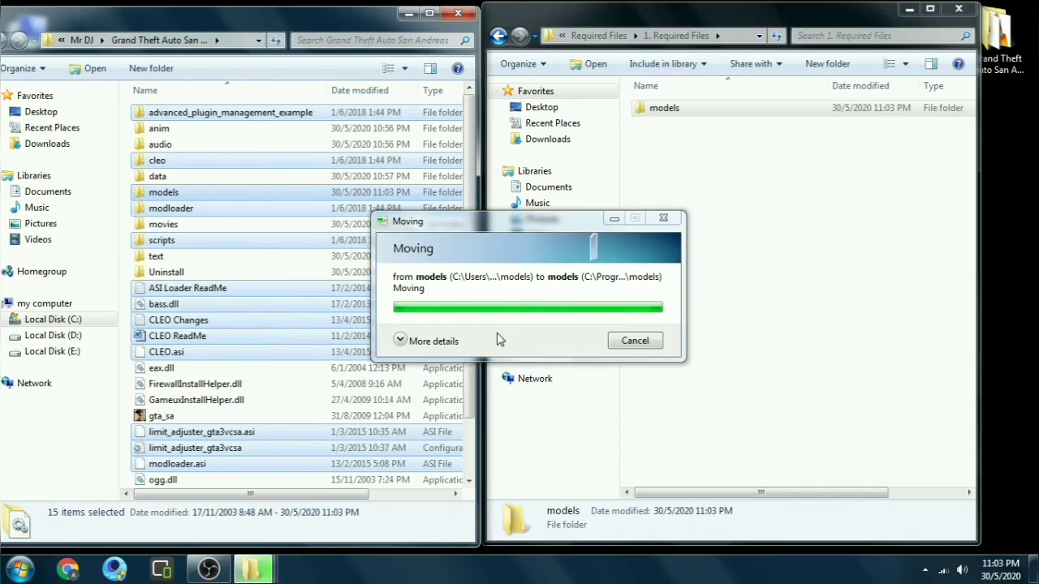
{"action": "left_click", "coordinate": [630, 160]}
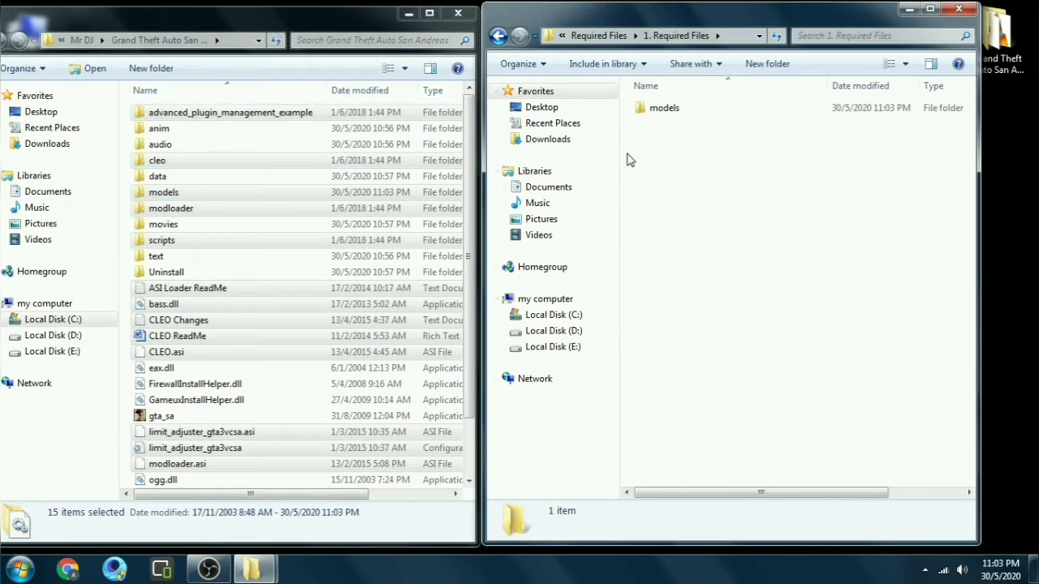
Move everything from the "2. add on" folder into the game's install folder, merging the cleo folder for all current items with administrator permission
{"action": "left_click", "coordinate": [500, 37]}
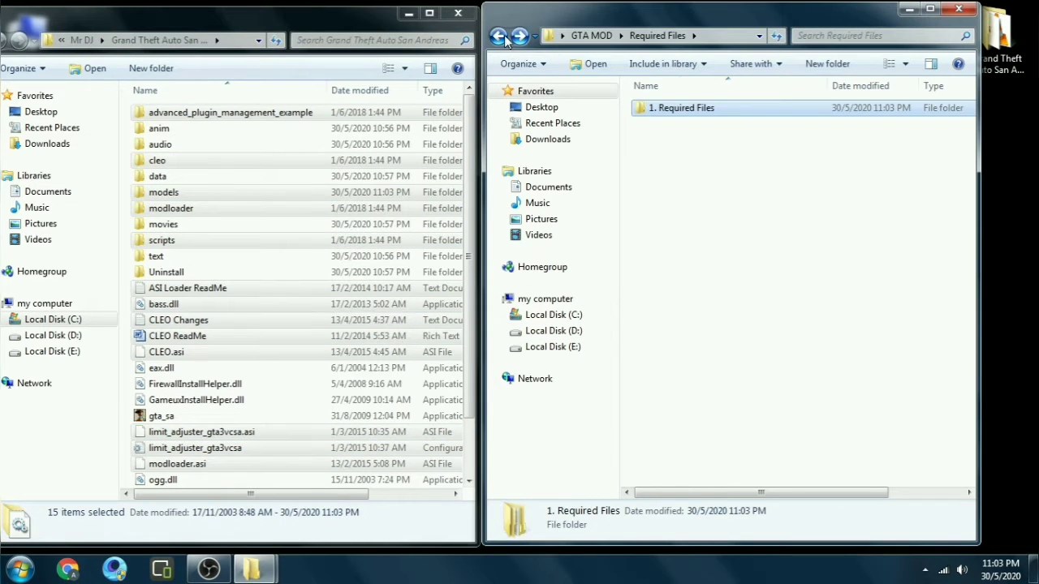
{"action": "left_click", "coordinate": [500, 37]}
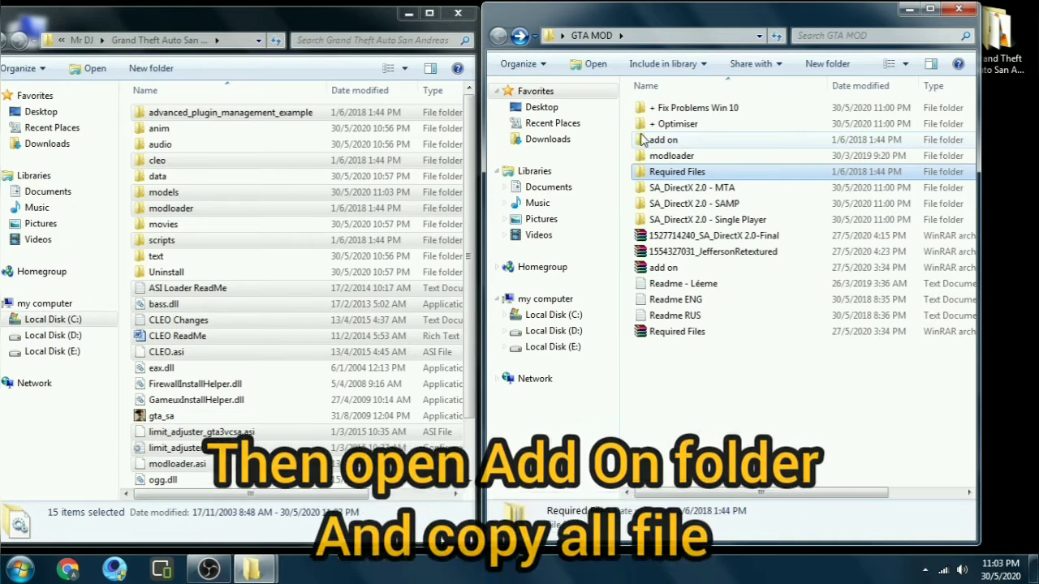
{"action": "double_click", "coordinate": [671, 141]}
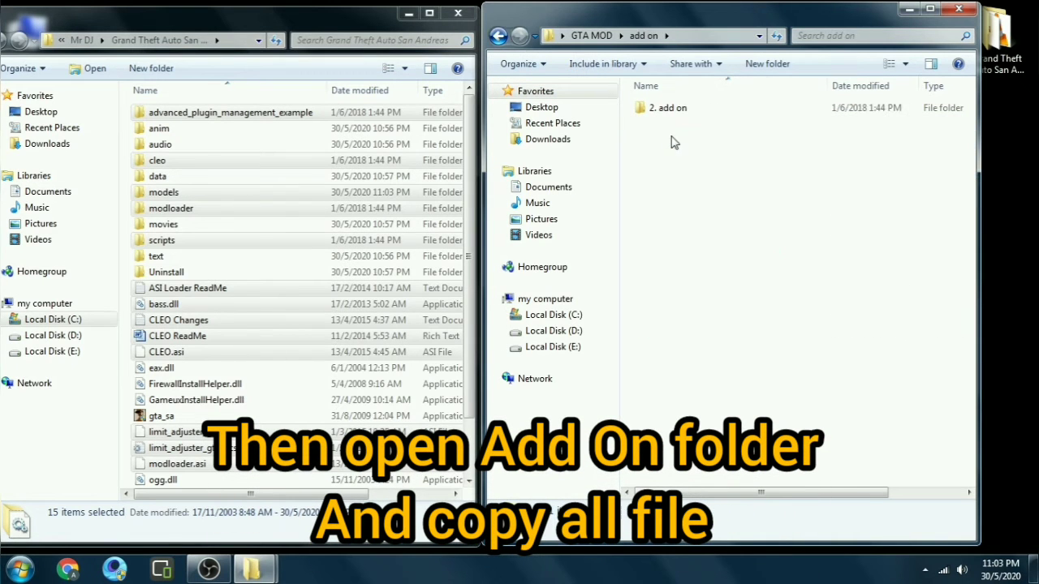
{"action": "double_click", "coordinate": [678, 112]}
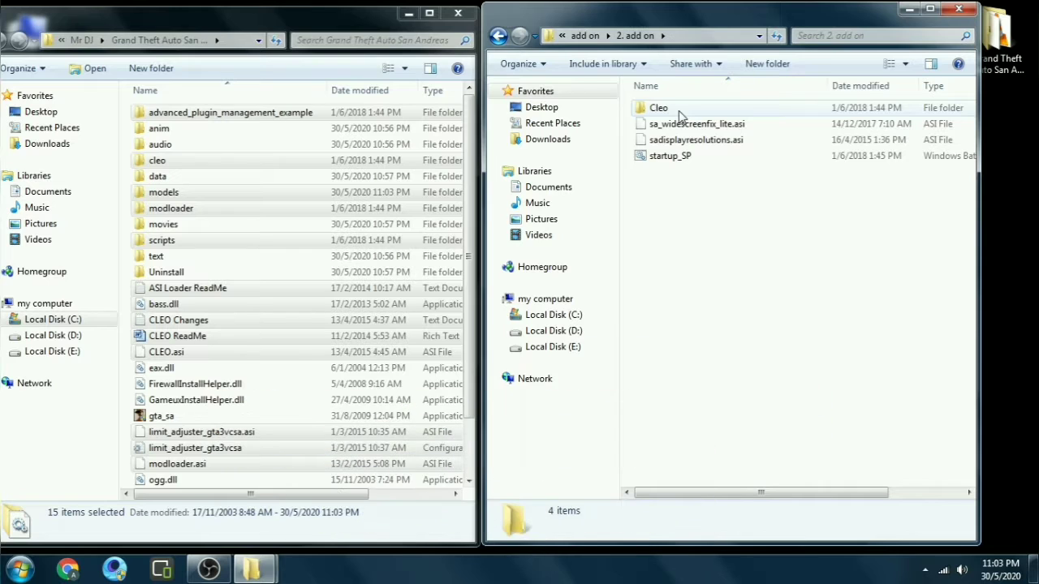
{"action": "key", "text": "ctrl+a"}
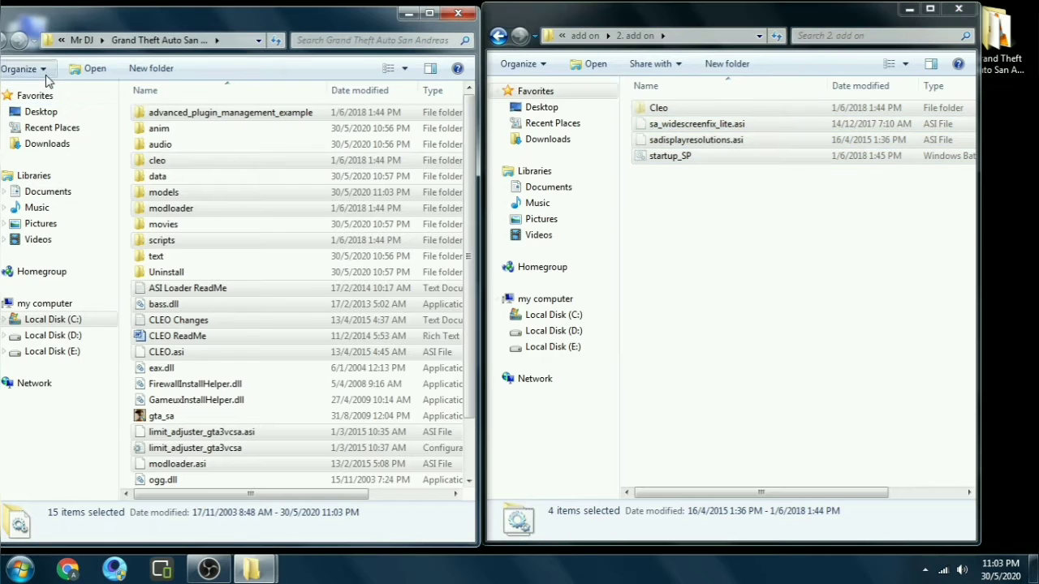
{"action": "left_click", "coordinate": [41, 69]}
{"action": "left_click", "coordinate": [86, 124]}
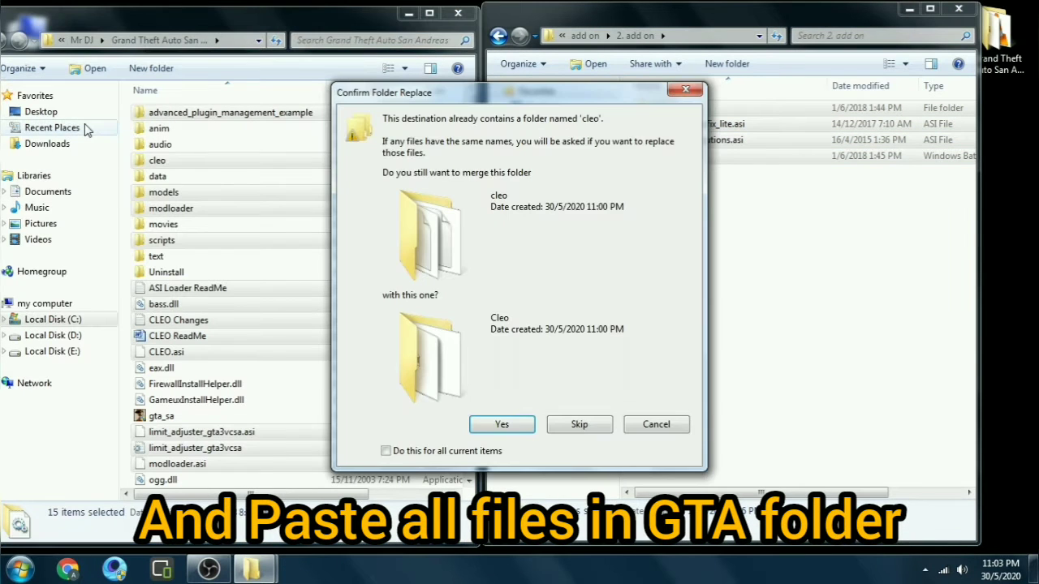
{"action": "left_click", "coordinate": [386, 451]}
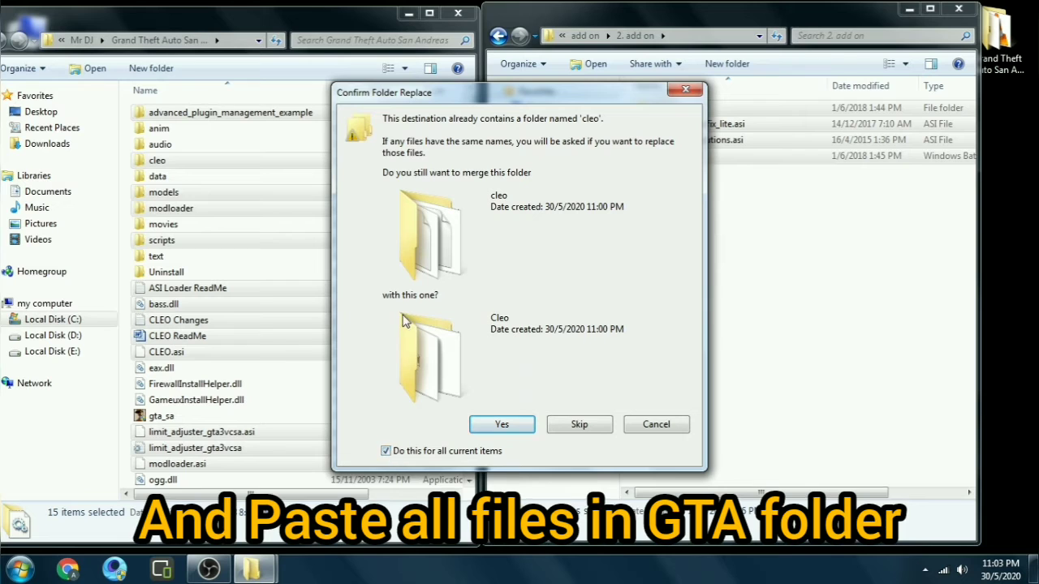
{"action": "left_click", "coordinate": [500, 427]}
{"action": "left_click", "coordinate": [509, 335]}
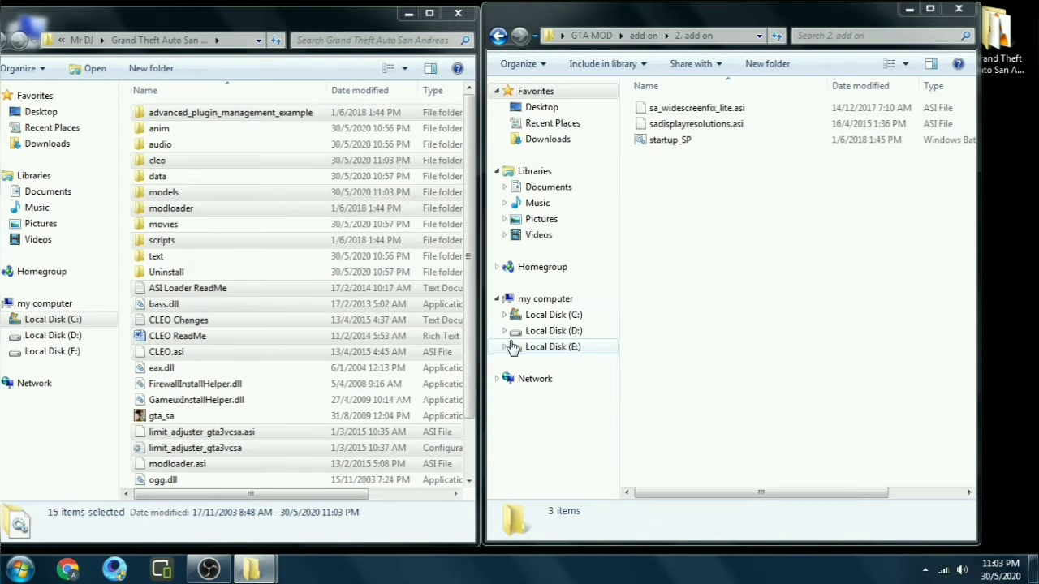
Move the JeffersonRetextured folder from the GTA MOD modloader folder into the modloader folder of the game's install folder
{"action": "left_click", "coordinate": [498, 37]}
{"action": "left_click", "coordinate": [498, 37]}
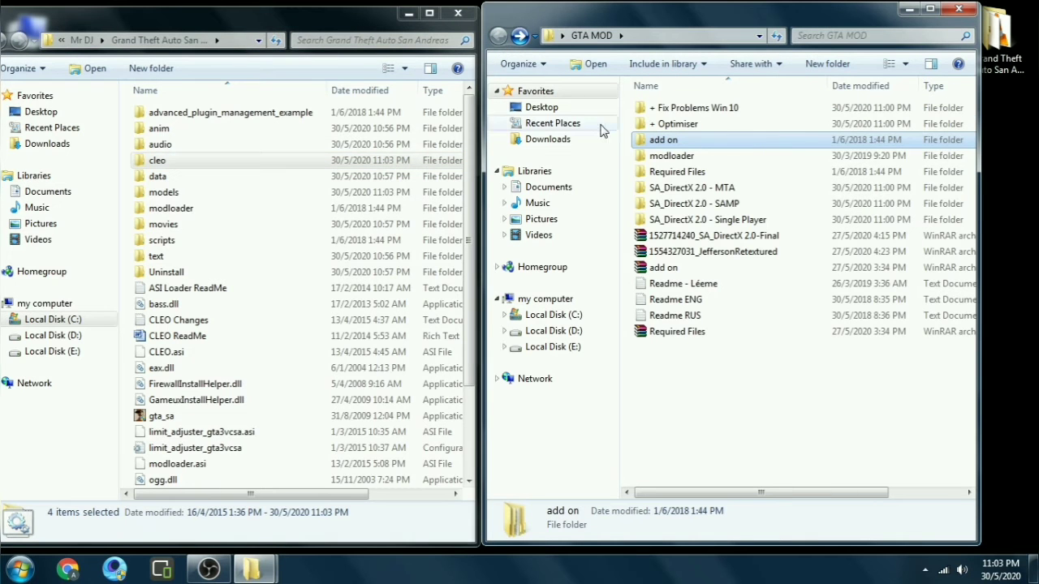
{"action": "double_click", "coordinate": [675, 156]}
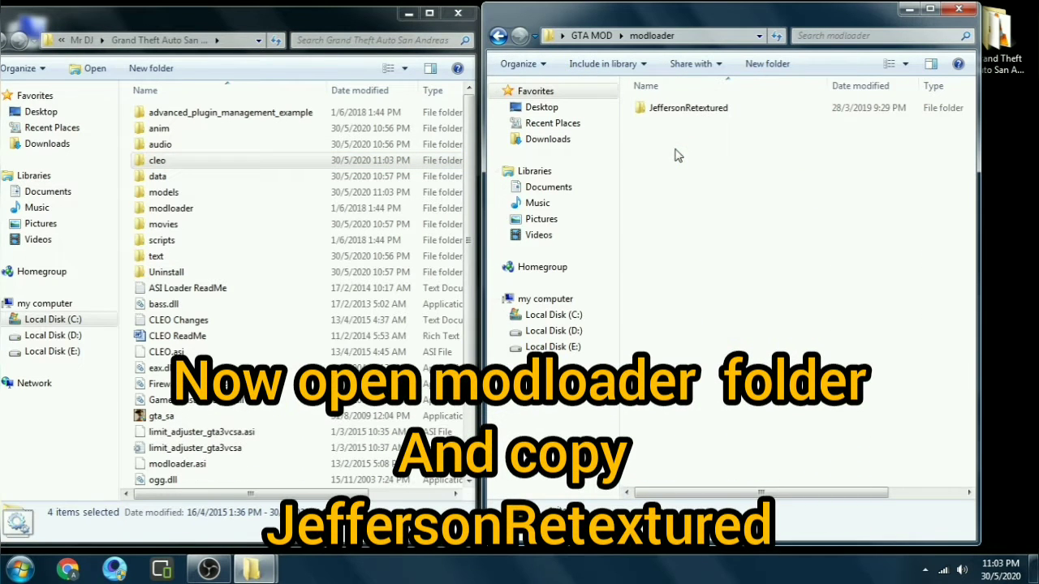
{"action": "left_click", "coordinate": [690, 111]}
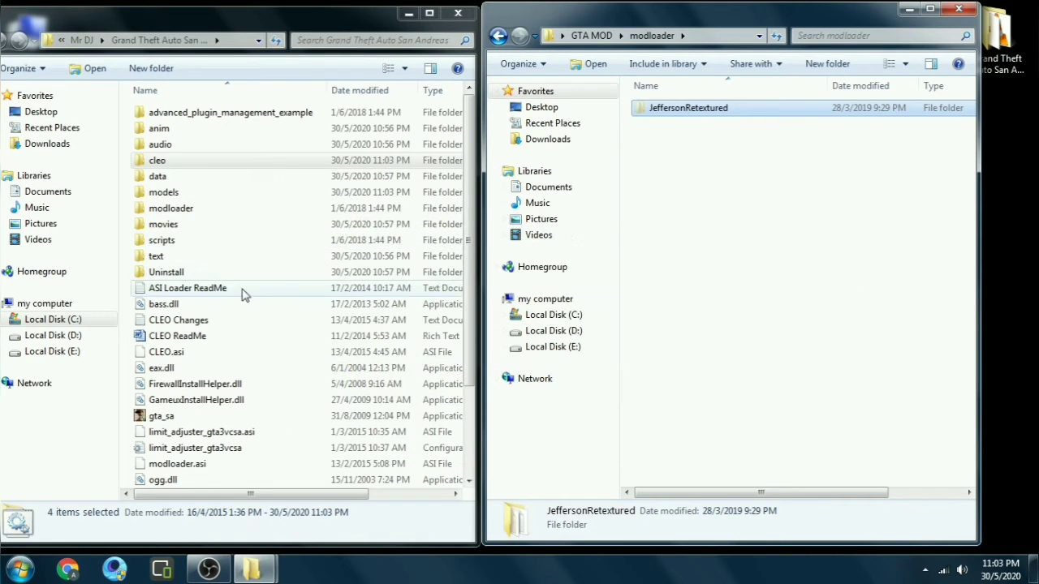
{"action": "double_click", "coordinate": [207, 209]}
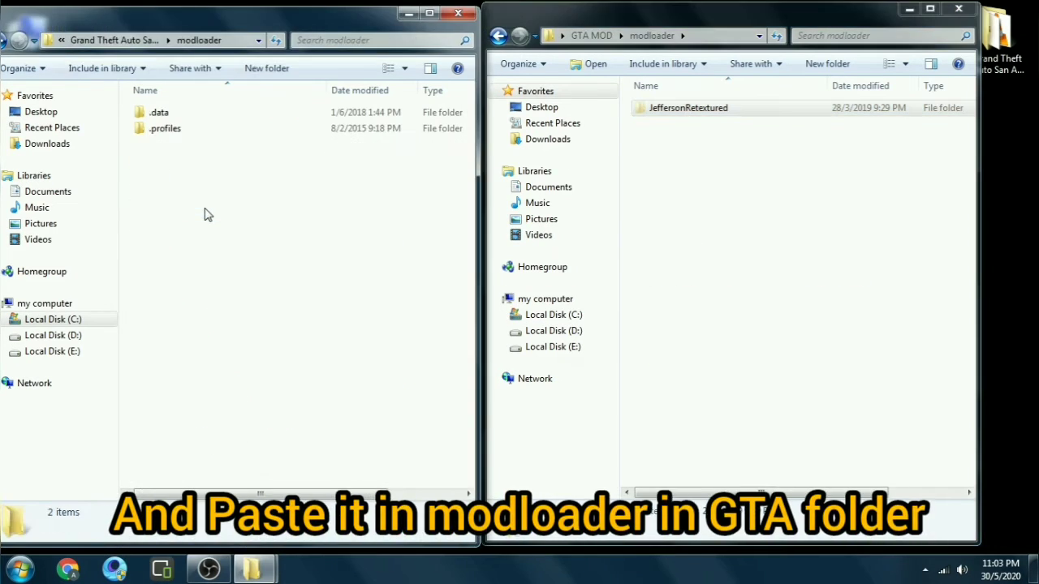
{"action": "key", "text": "ctrl+v"}
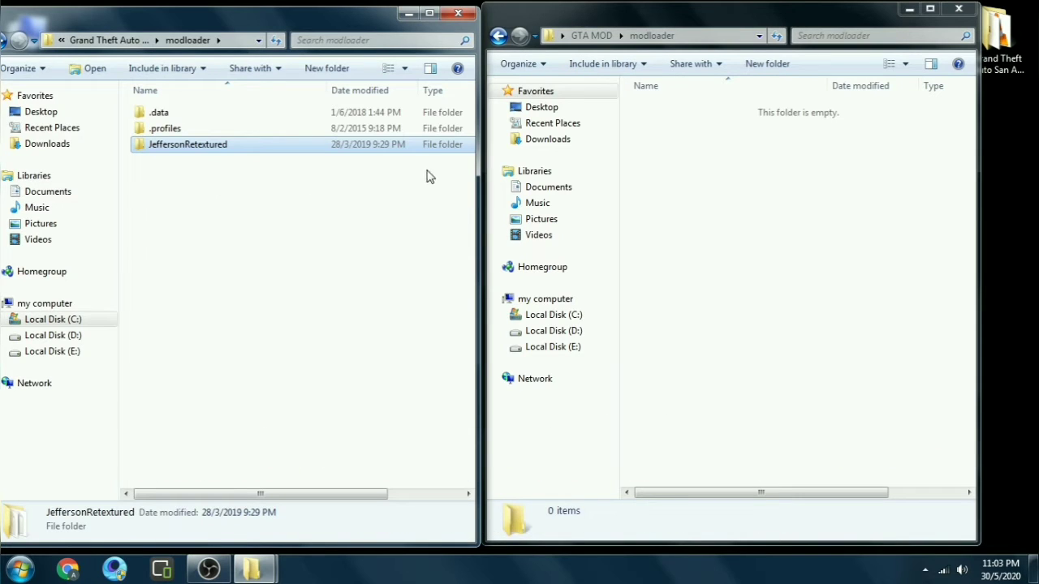
Move gta_sa and Optimiser.asi from the "+ Optimiser" folder into the game's install folder, replacing gta_sa.exe with administrator permission
{"action": "left_click", "coordinate": [497, 35]}
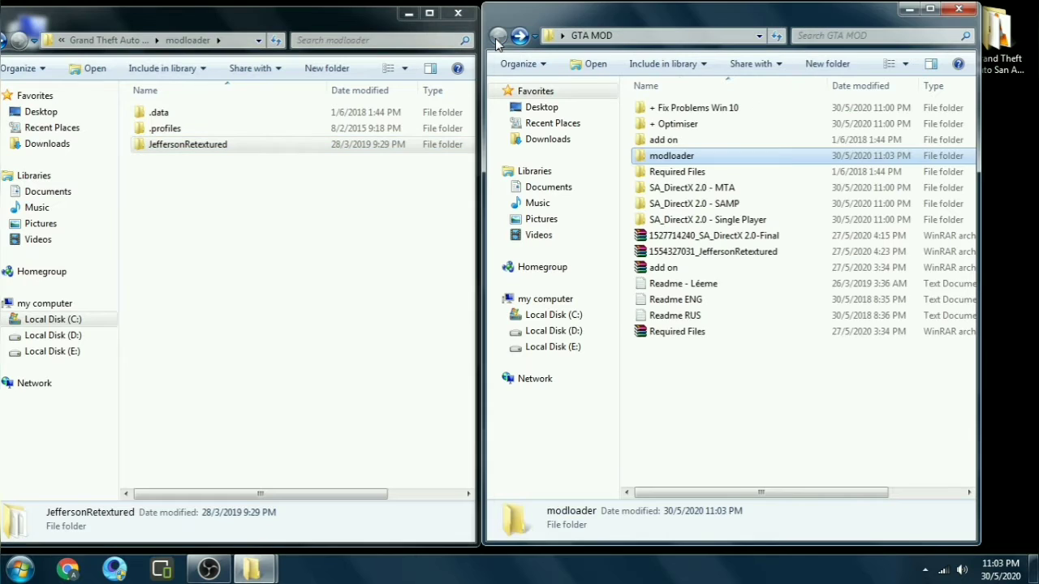
{"action": "double_click", "coordinate": [682, 125]}
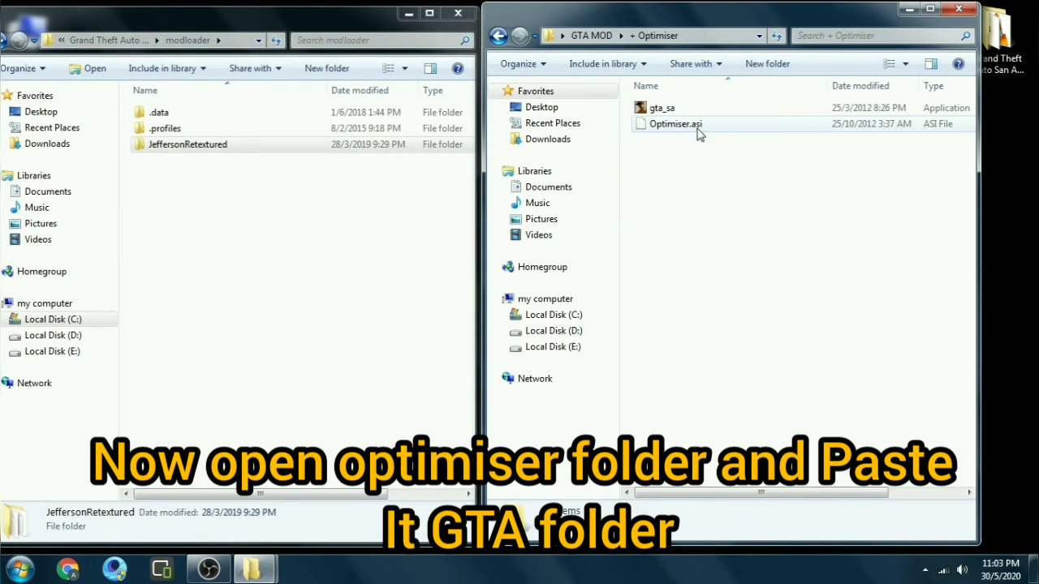
{"action": "key", "text": "ctrl+a"}
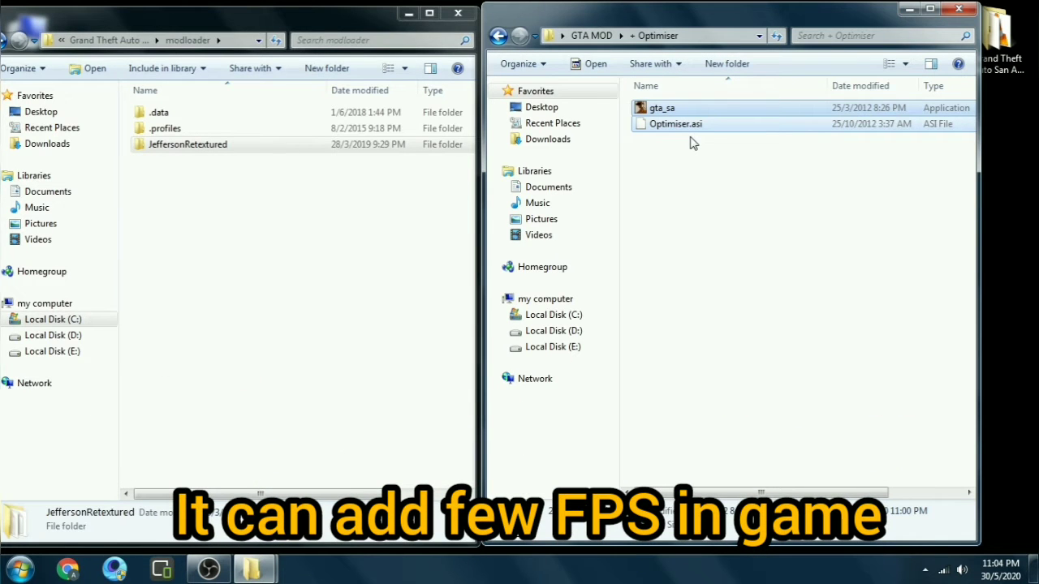
{"action": "left_click", "coordinate": [15, 41]}
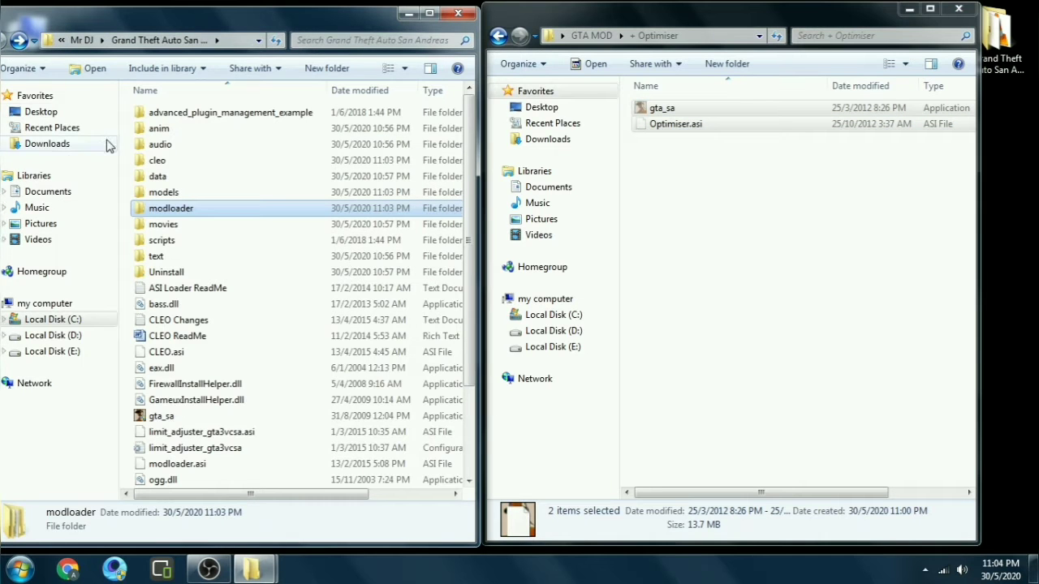
{"action": "left_click", "coordinate": [24, 68]}
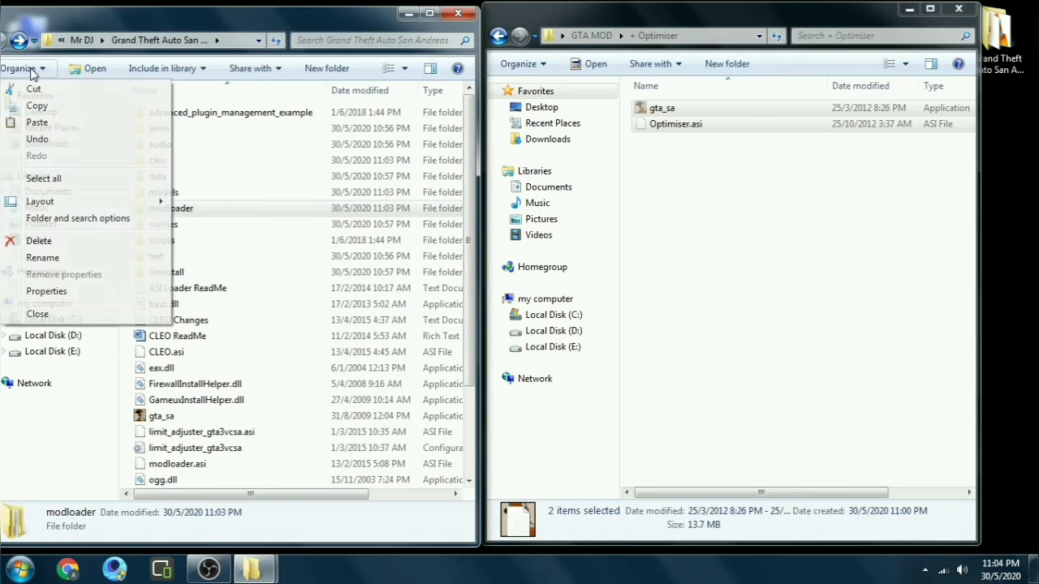
{"action": "left_click", "coordinate": [40, 122]}
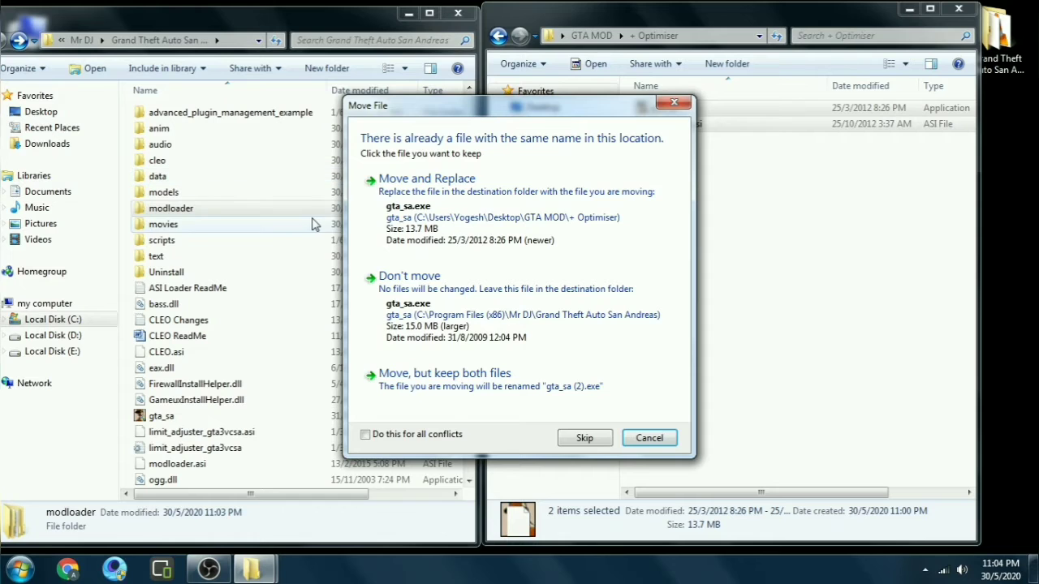
{"action": "left_click", "coordinate": [383, 207]}
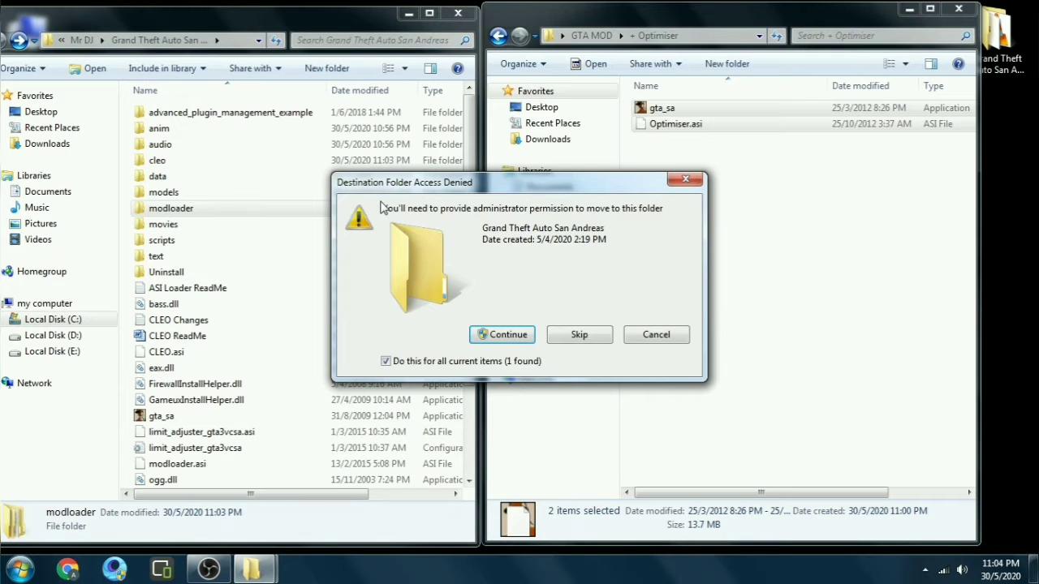
{"action": "left_click", "coordinate": [508, 336]}
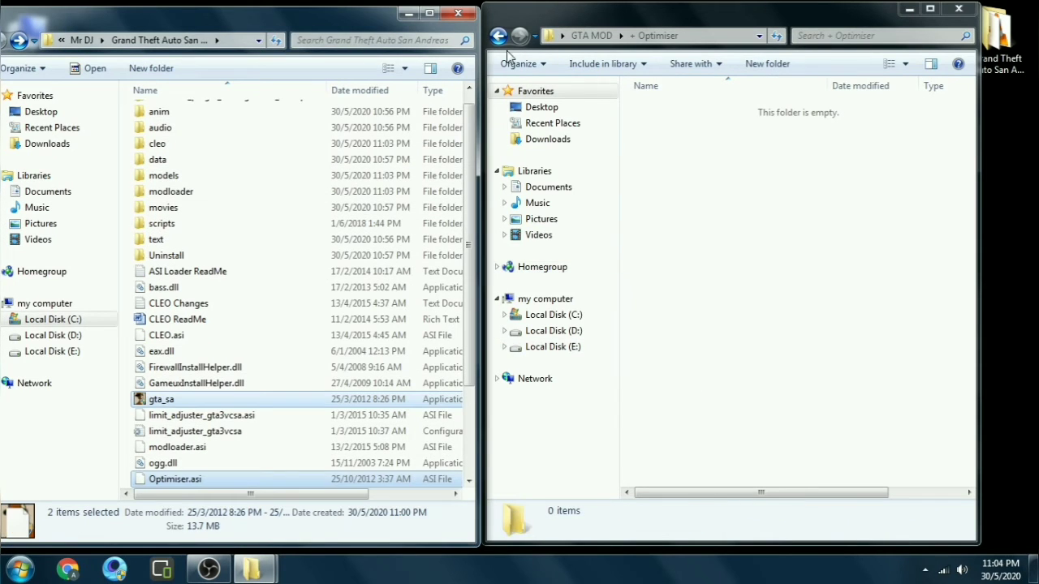
Look through the Very Low, Low and Medium quality folders inside "SA_DirectX 2.0 - Single Player"
{"action": "left_click", "coordinate": [499, 36]}
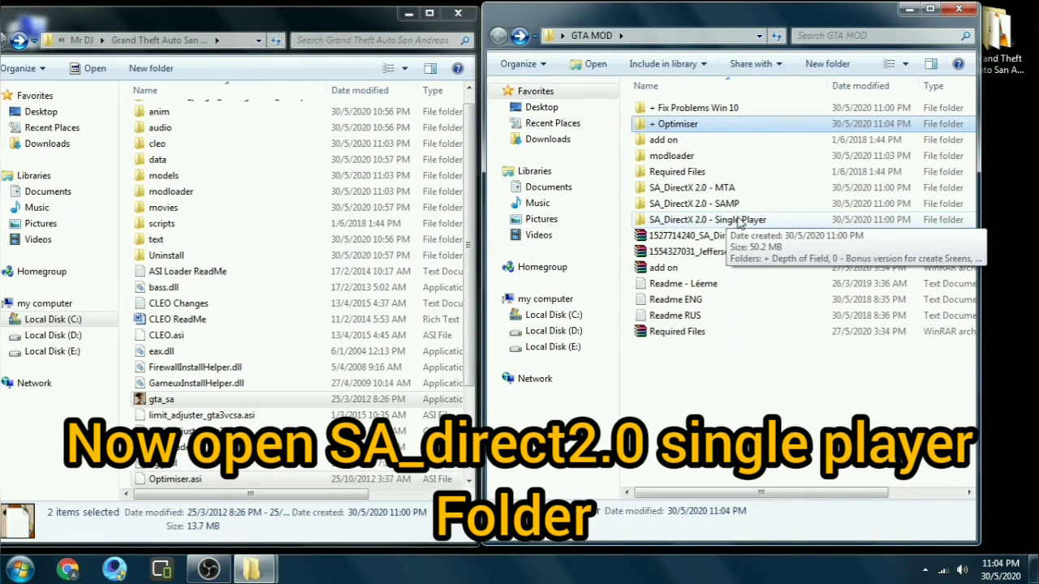
{"action": "double_click", "coordinate": [736, 221]}
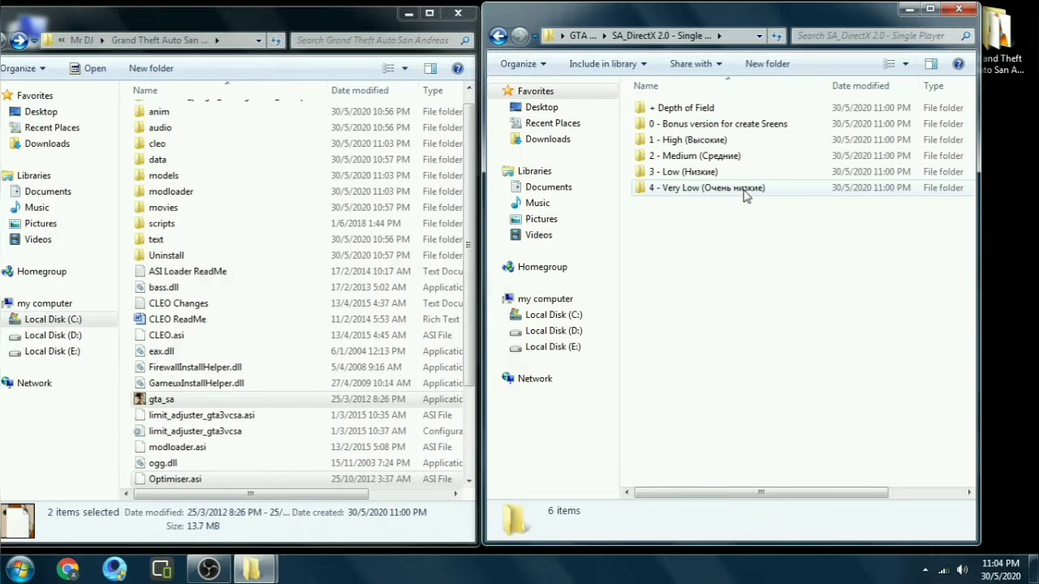
{"action": "double_click", "coordinate": [728, 189]}
{"action": "key", "text": "BackSpace"}
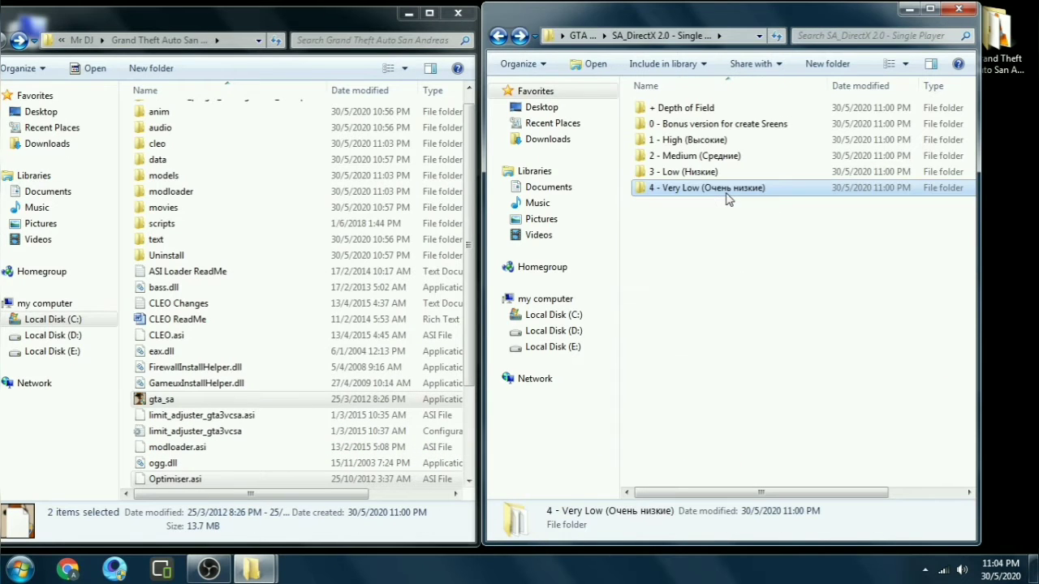
{"action": "double_click", "coordinate": [734, 172]}
{"action": "key", "text": "BackSpace"}
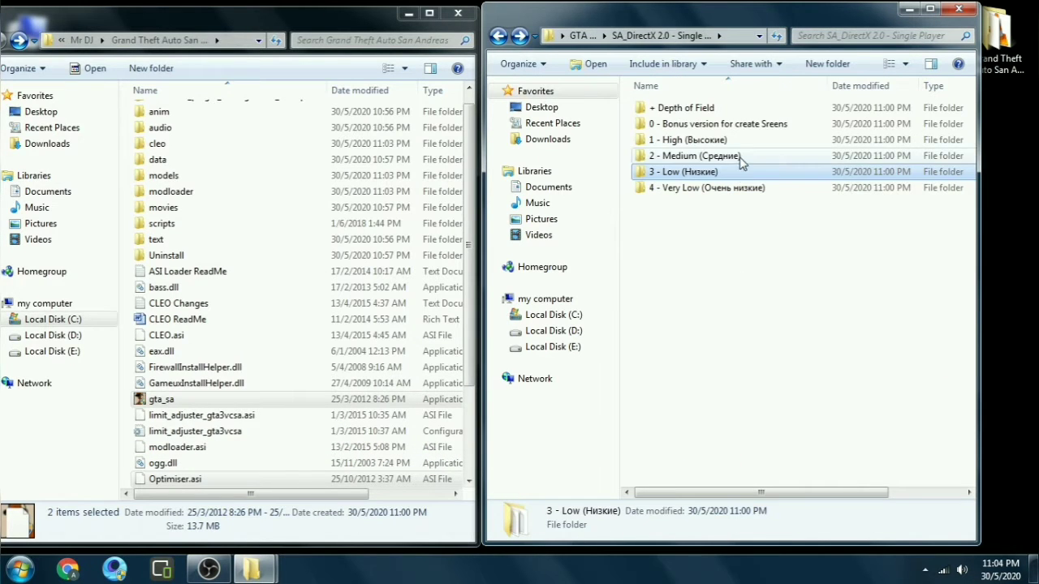
{"action": "double_click", "coordinate": [743, 157]}
{"action": "key", "text": "BackSpace"}
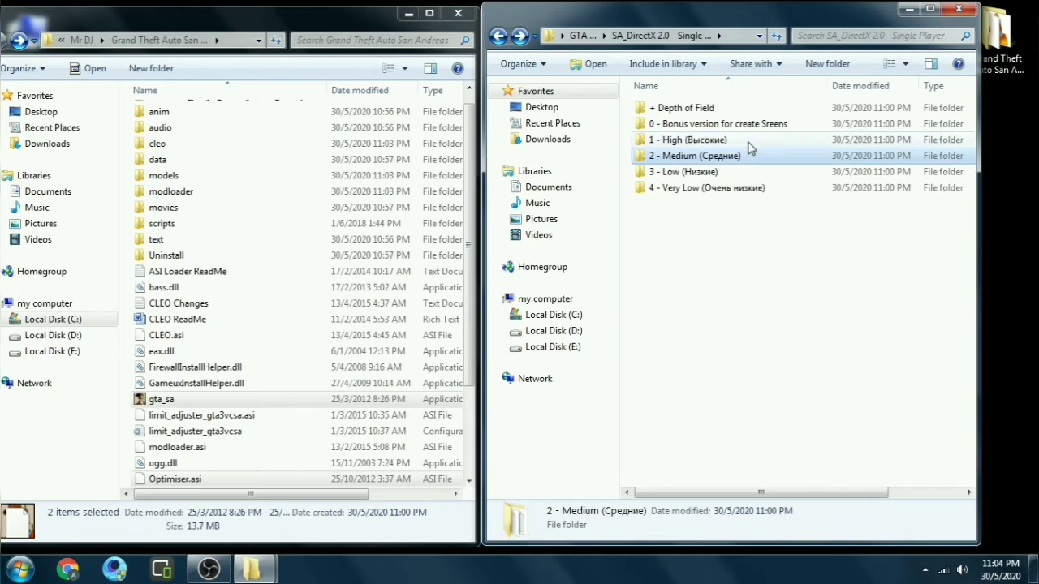
{"action": "left_click", "coordinate": [749, 144]}
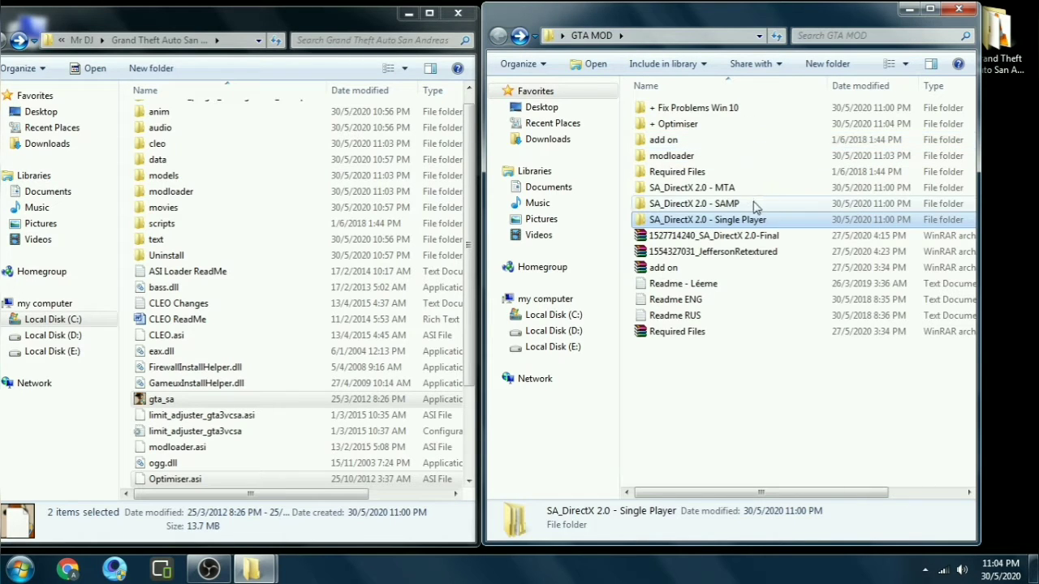
Move everything from the Single Player "1 - High" folder into the game's install folder, merging data and replacing conflicting files with administrator permission
{"action": "double_click", "coordinate": [735, 218]}
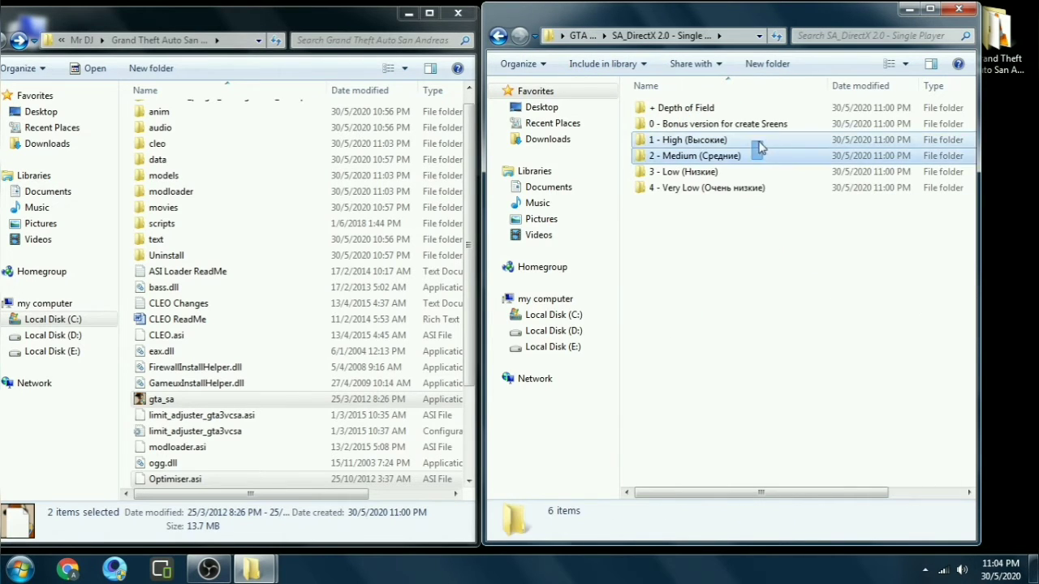
{"action": "left_click", "coordinate": [755, 187]}
{"action": "left_click", "coordinate": [752, 233]}
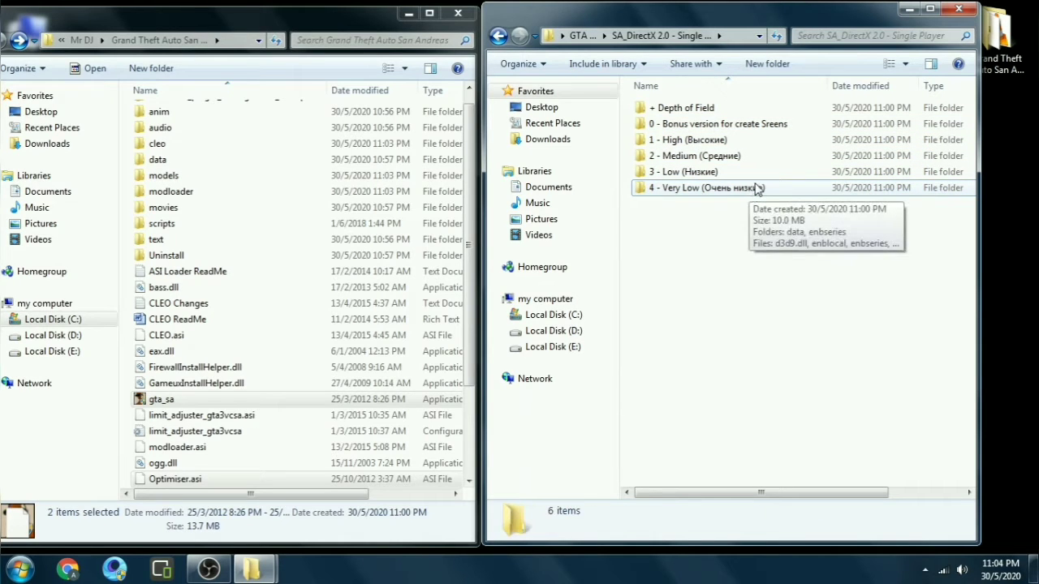
{"action": "left_click", "coordinate": [741, 146]}
{"action": "double_click", "coordinate": [741, 146]}
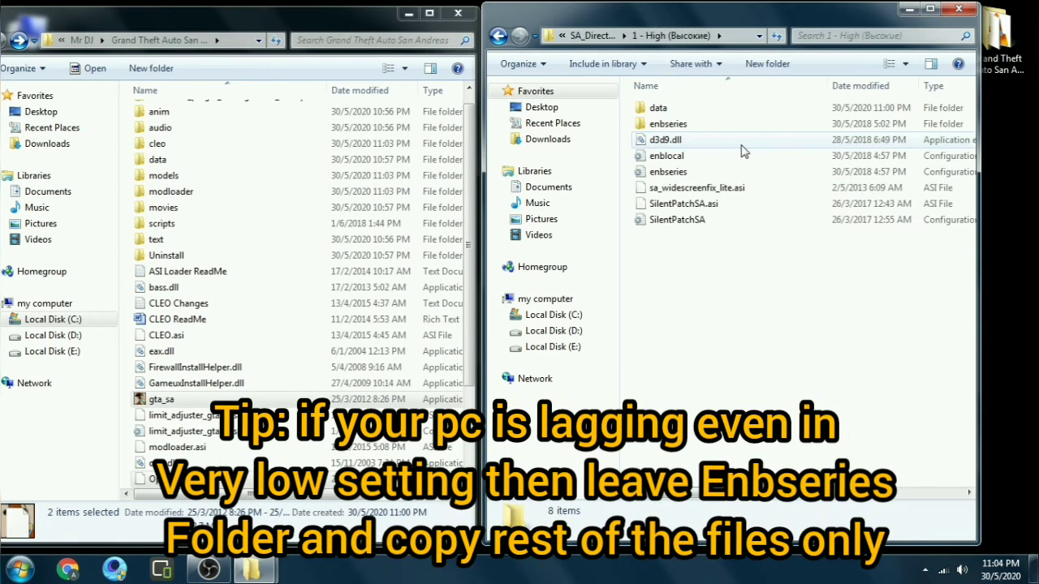
{"action": "key", "text": "ctrl+a"}
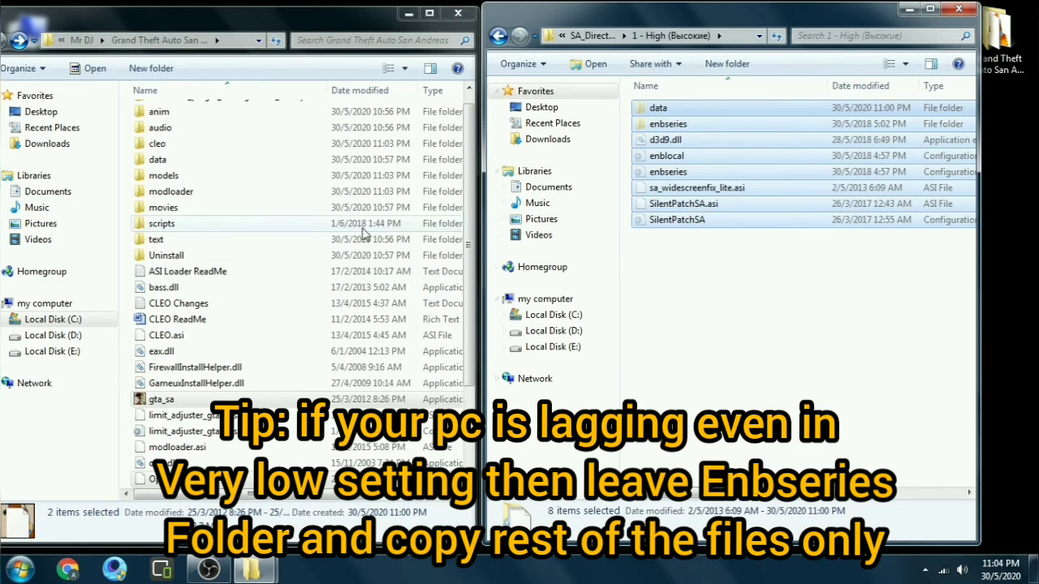
{"action": "right_click", "coordinate": [125, 234]}
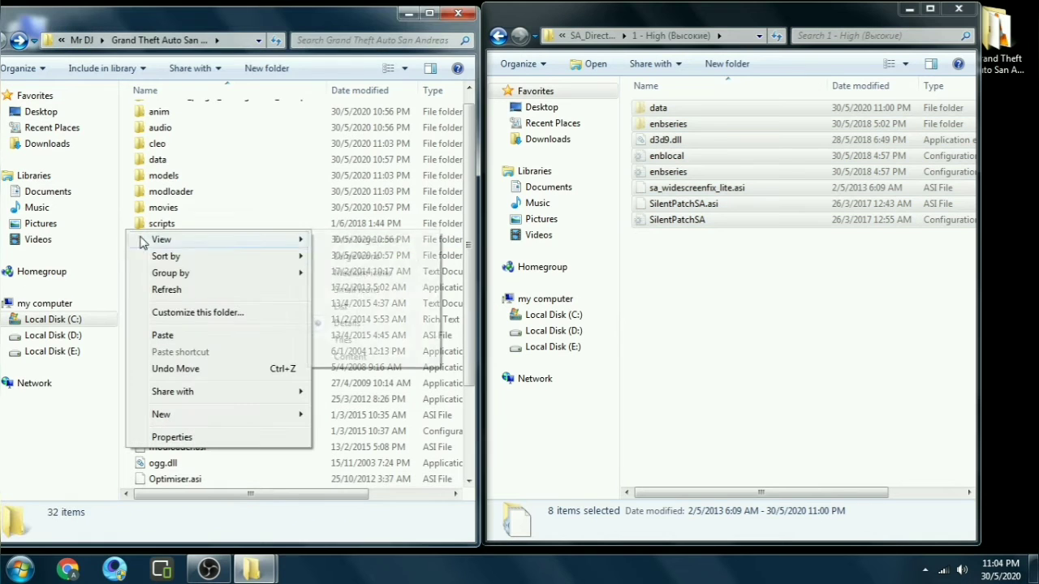
{"action": "left_click", "coordinate": [185, 336]}
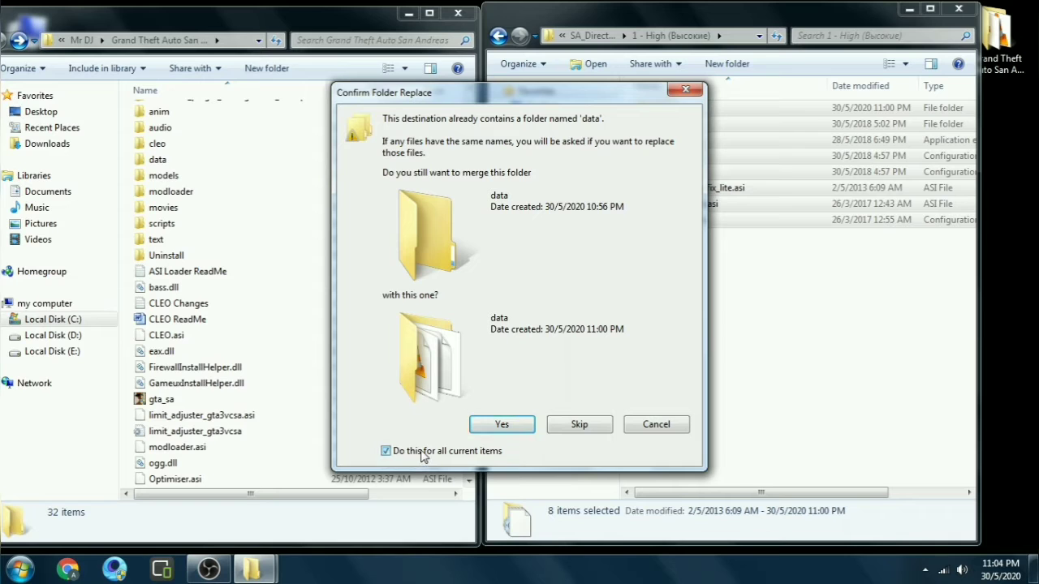
{"action": "left_click", "coordinate": [478, 428]}
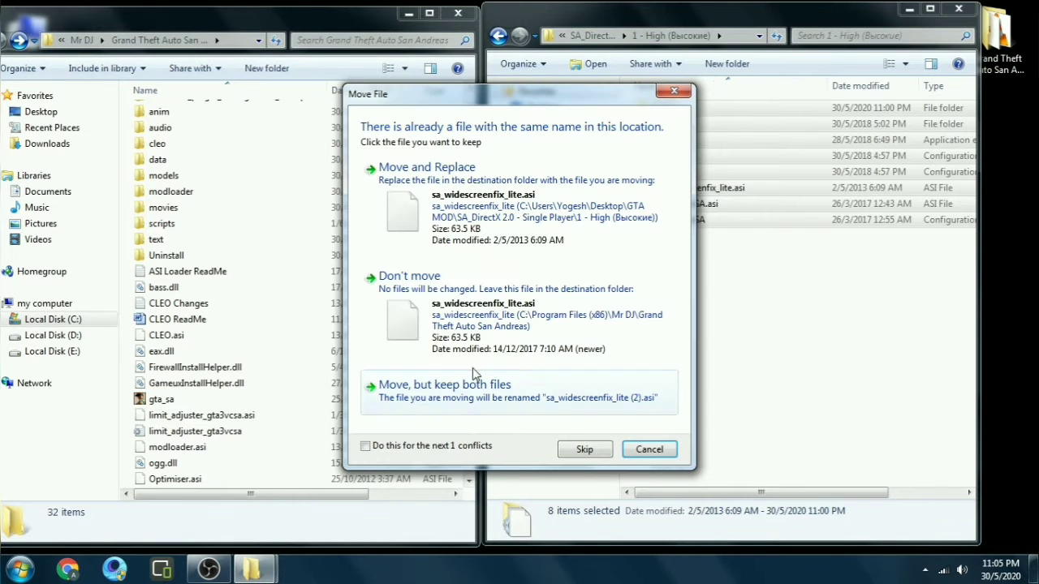
{"action": "left_click", "coordinate": [501, 194]}
{"action": "left_click", "coordinate": [502, 193]}
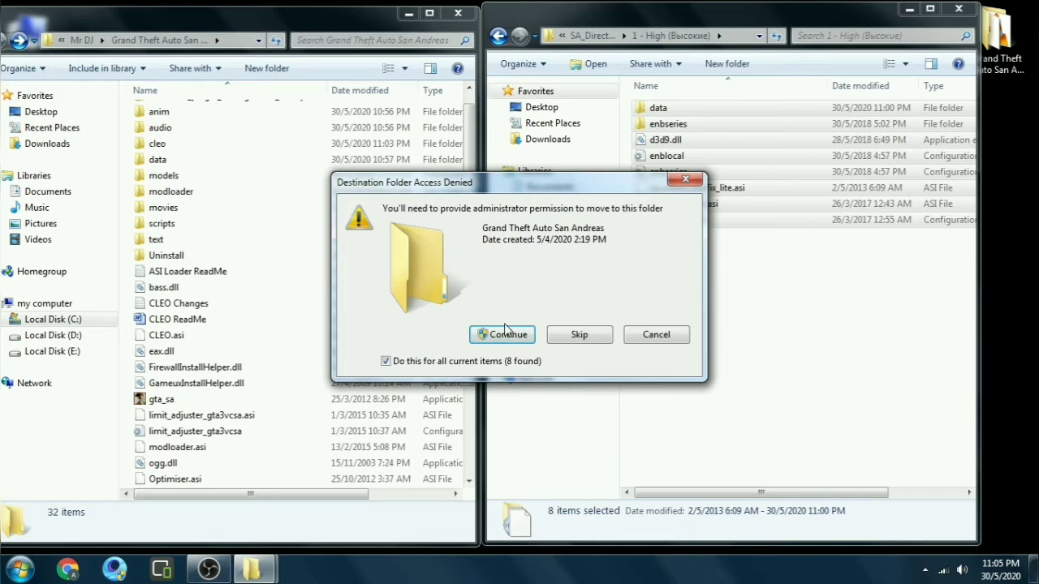
{"action": "left_click", "coordinate": [504, 333]}
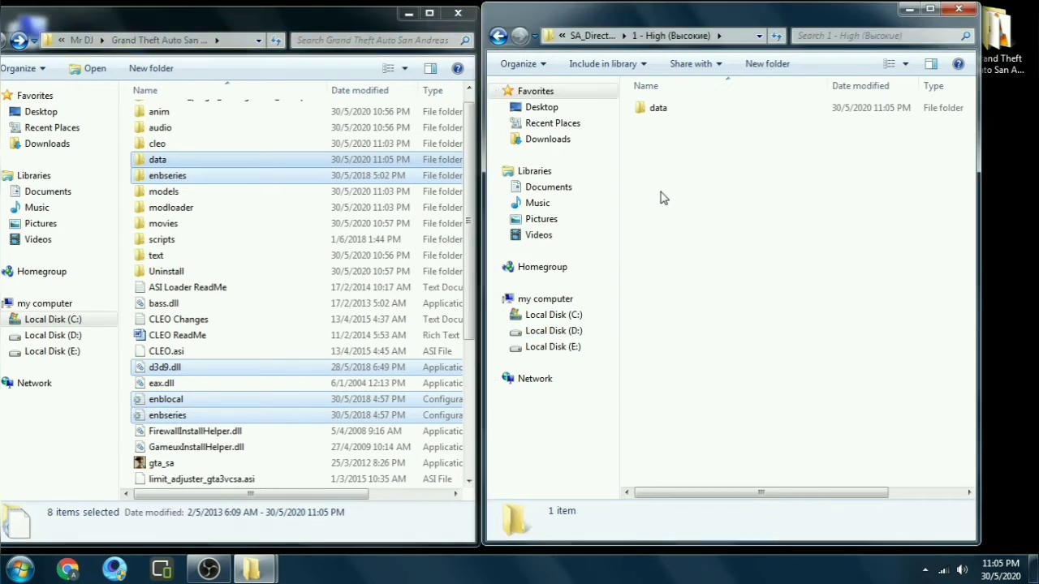
Check the contents of the "+ Fix Problems Win 10" folder, and close both folder windows
{"action": "left_click", "coordinate": [661, 197]}
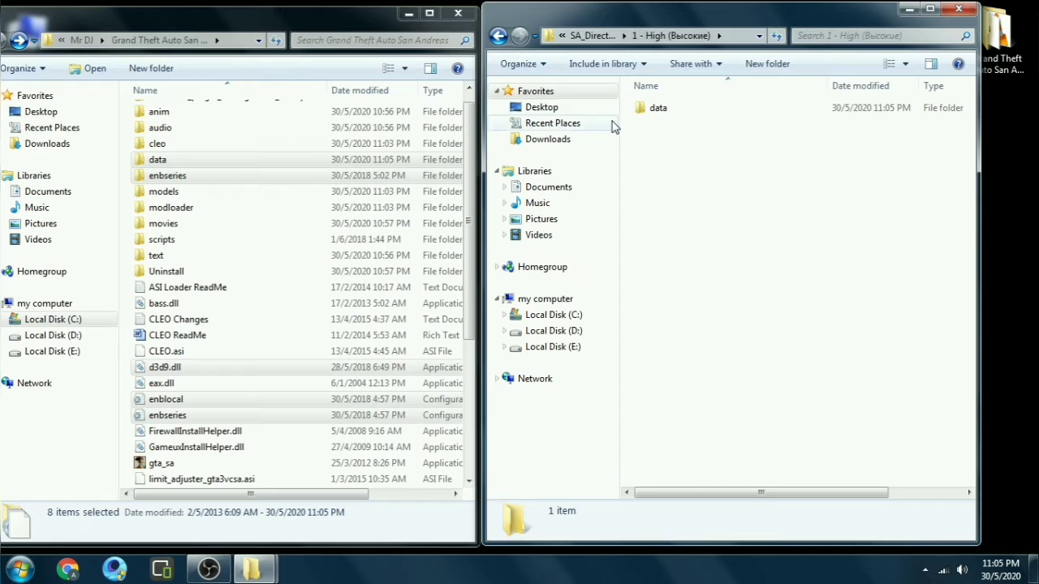
{"action": "left_click", "coordinate": [500, 42]}
{"action": "left_click", "coordinate": [500, 42]}
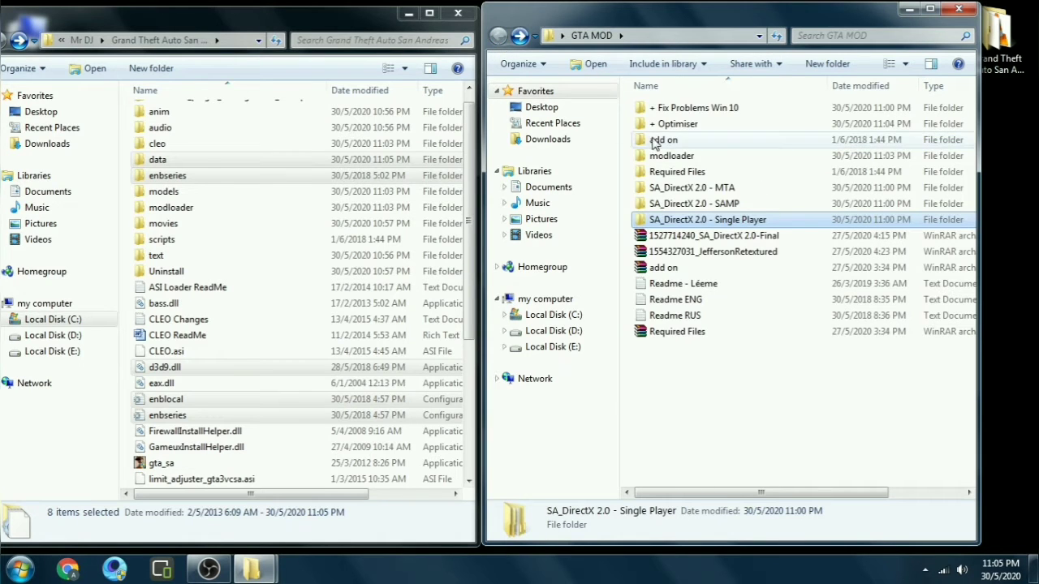
{"action": "double_click", "coordinate": [676, 110]}
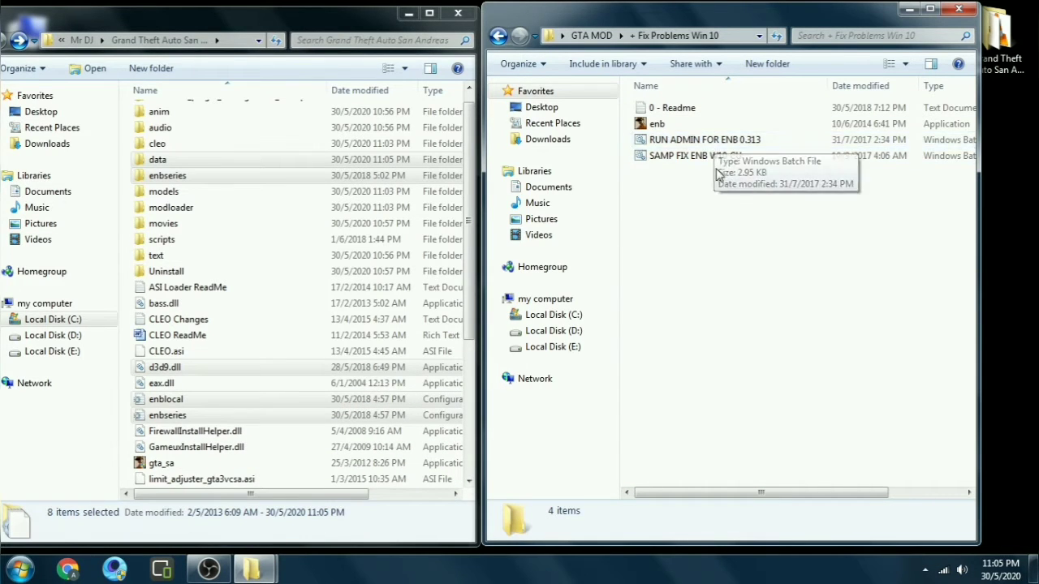
{"action": "left_click", "coordinate": [957, 8]}
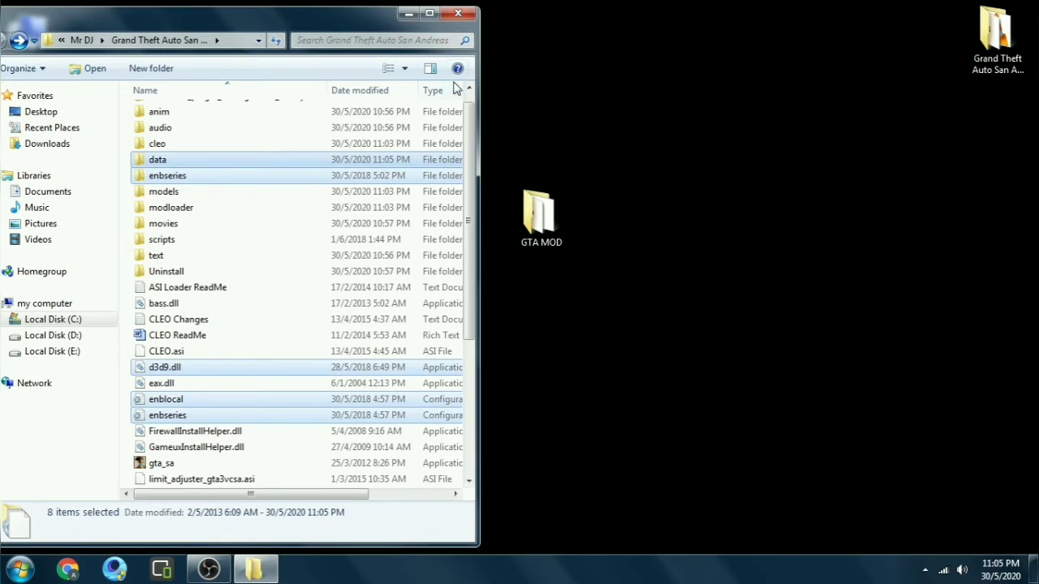
{"action": "left_click", "coordinate": [458, 14]}
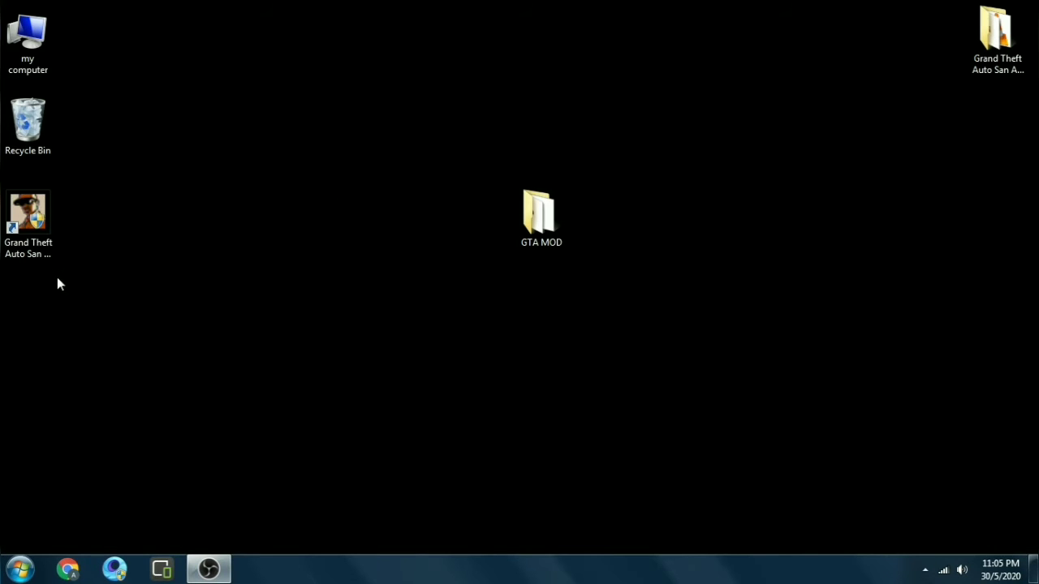
Launch Grand Theft Auto San Andreas from the desktop and open the display settings containing draw distance, frame limiter and resolution
{"action": "double_click", "coordinate": [28, 215]}
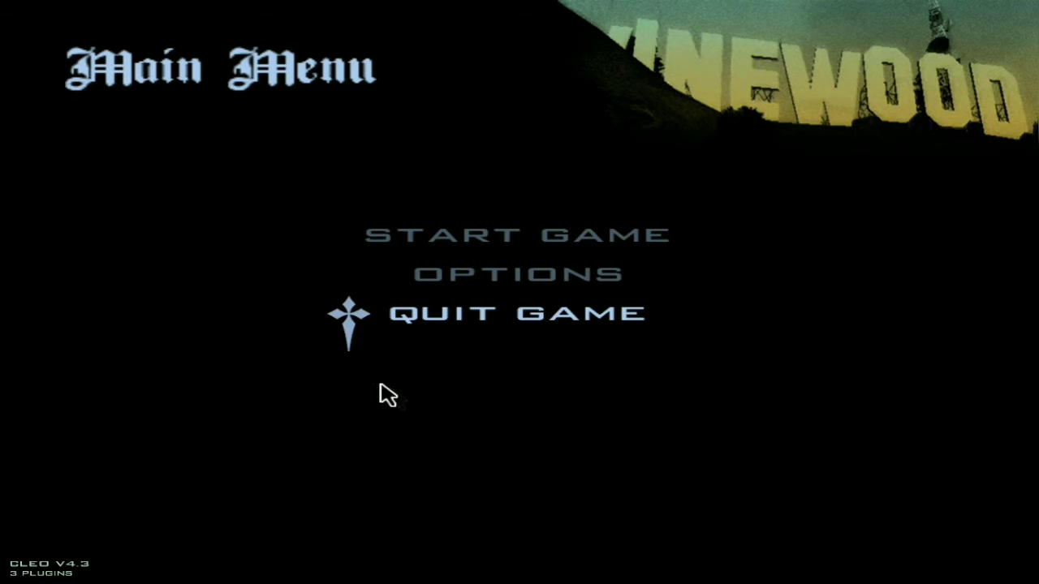
{"action": "left_click", "coordinate": [509, 280]}
{"action": "left_click", "coordinate": [341, 289]}
{"action": "left_click", "coordinate": [422, 431]}
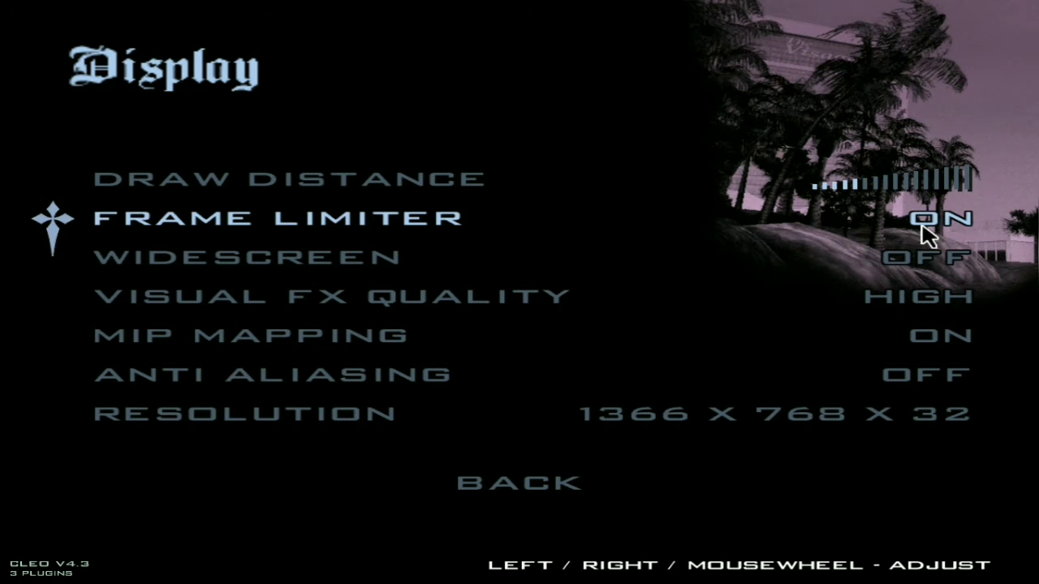
Turn the frame limiter off and widescreen on in the display settings, and return to the main menu
{"action": "left_click", "coordinate": [863, 227]}
{"action": "left_click", "coordinate": [910, 257]}
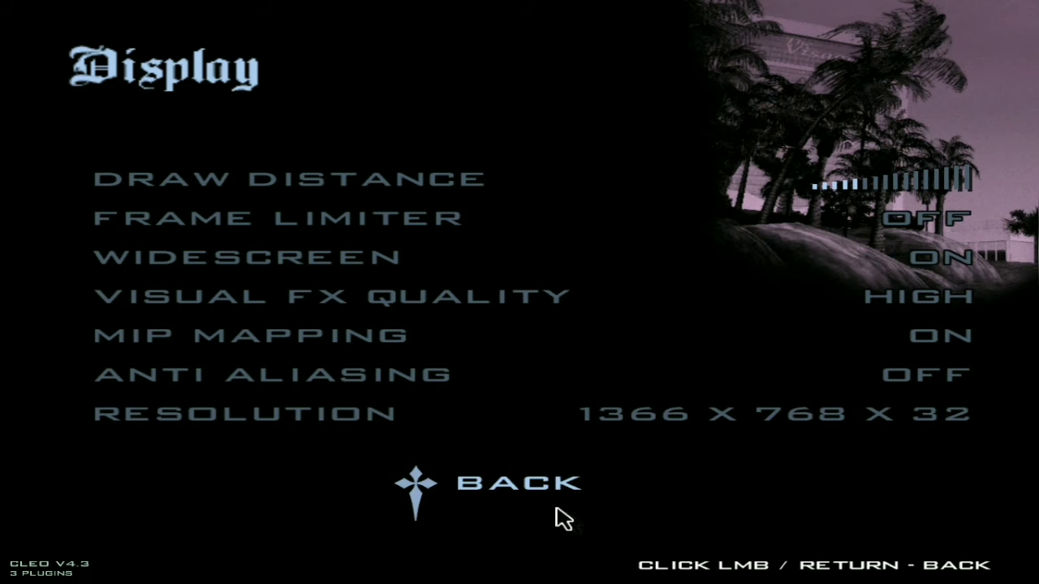
{"action": "left_click", "coordinate": [502, 502]}
{"action": "key", "text": "Escape"}
{"action": "key", "text": "Escape"}
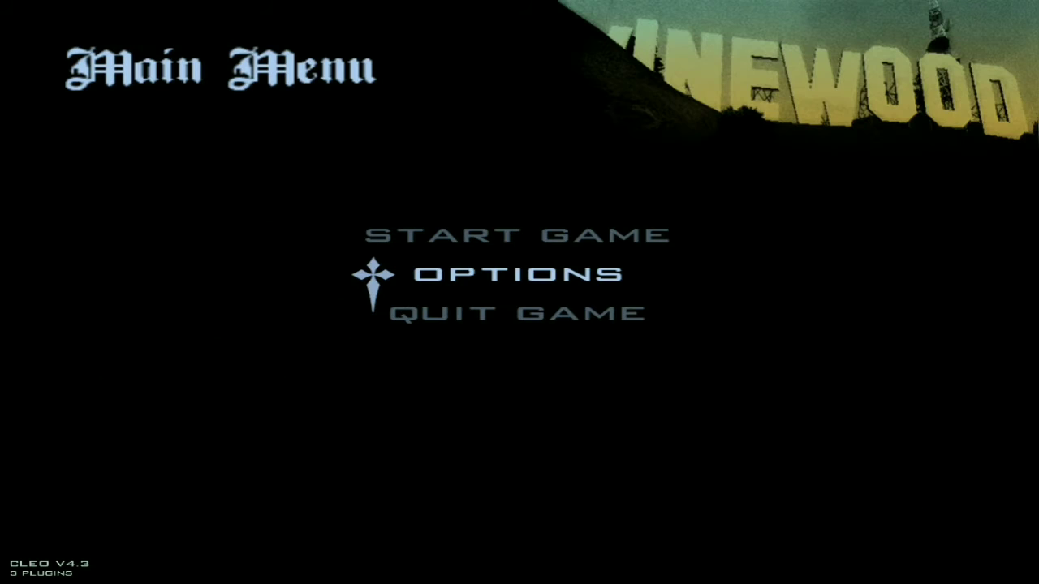
Start a new game from the main menu
{"action": "key", "text": "Up"}
{"action": "key", "text": "Return"}
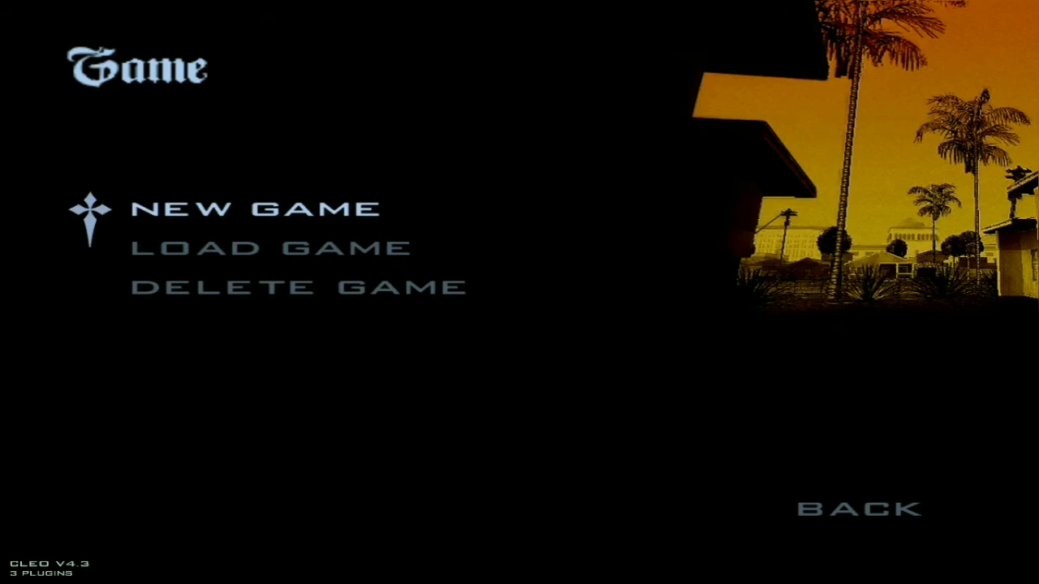
{"action": "key", "text": "Return"}
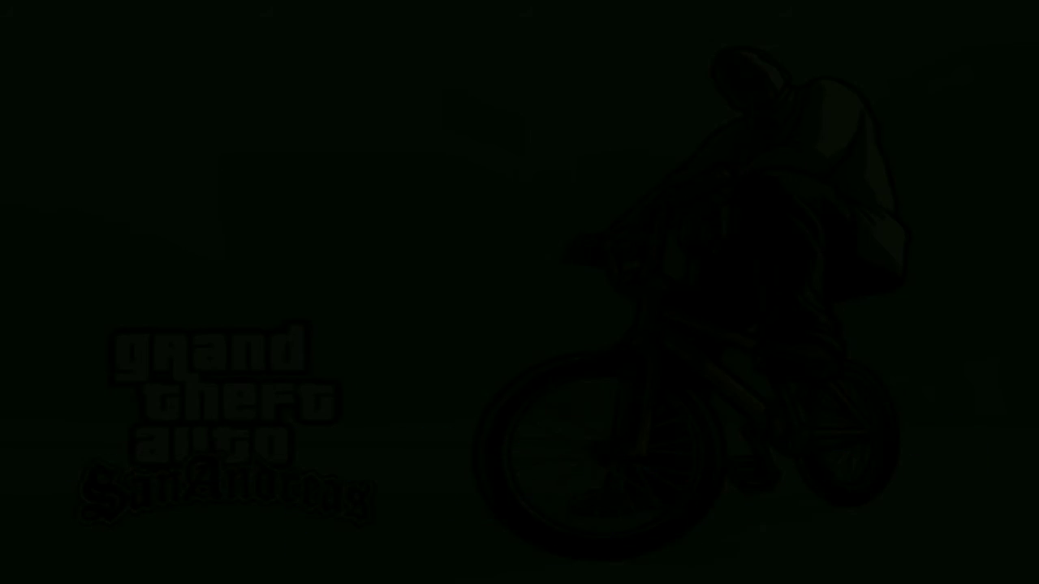
Disable EnableMotionBlur among the enbseries.ini effects in the in-game ENBSeries settings, and close the overlay
{"action": "key", "text": "shift+Return"}
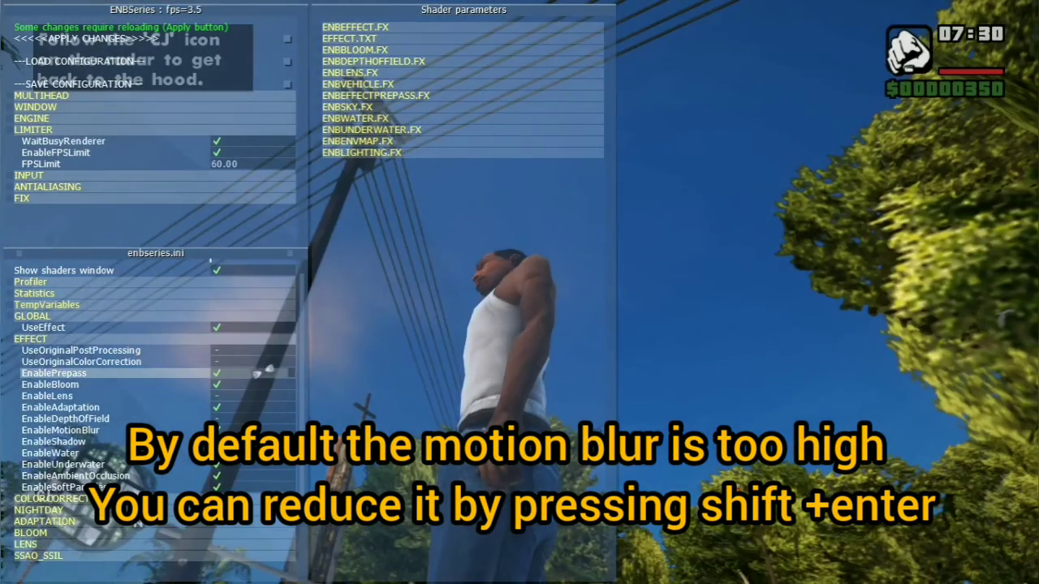
{"action": "key", "text": "shift+Return"}
{"action": "key", "text": "shift+Return"}
{"action": "key", "text": "shift+Return"}
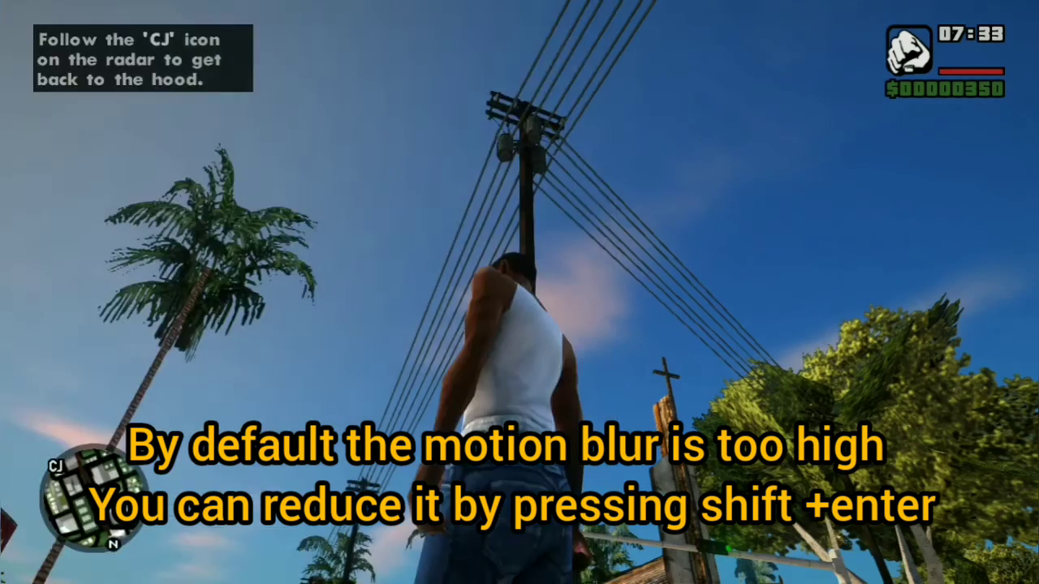
{"action": "key", "text": "shift+Return"}
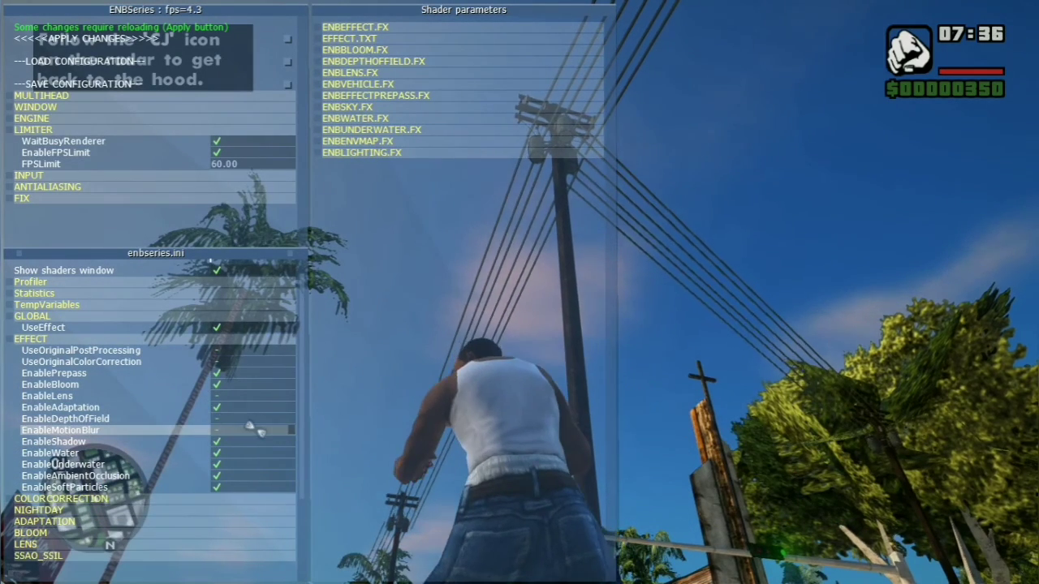
{"action": "key", "text": "shift+Return"}
{"action": "key", "text": "shift+Return"}
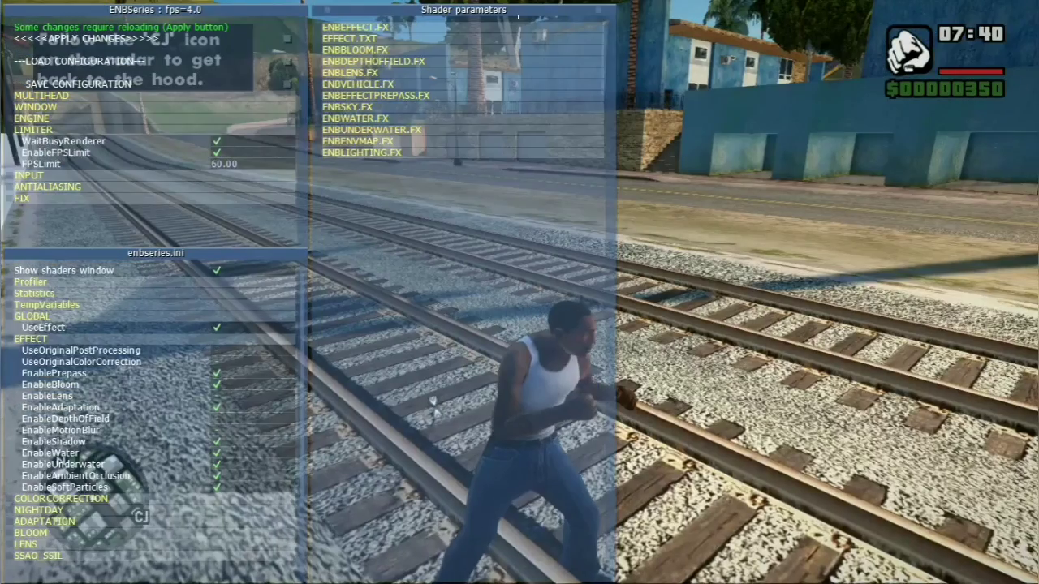
{"action": "key", "text": "shift+Return"}
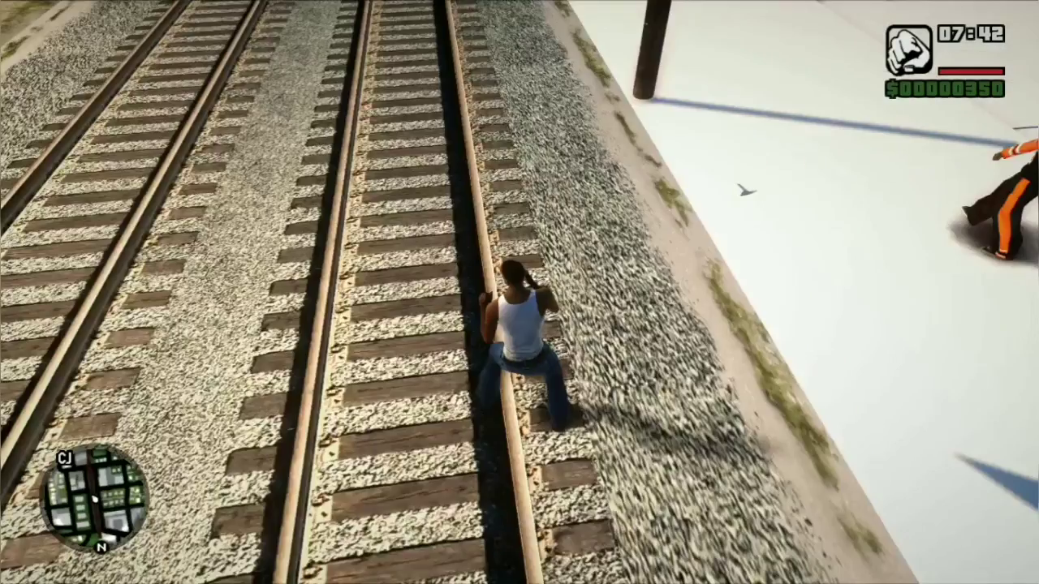
Pause the game, set the visual FX quality to Low in the advanced display settings, and go back to the game
{"action": "key", "text": "Escape"}
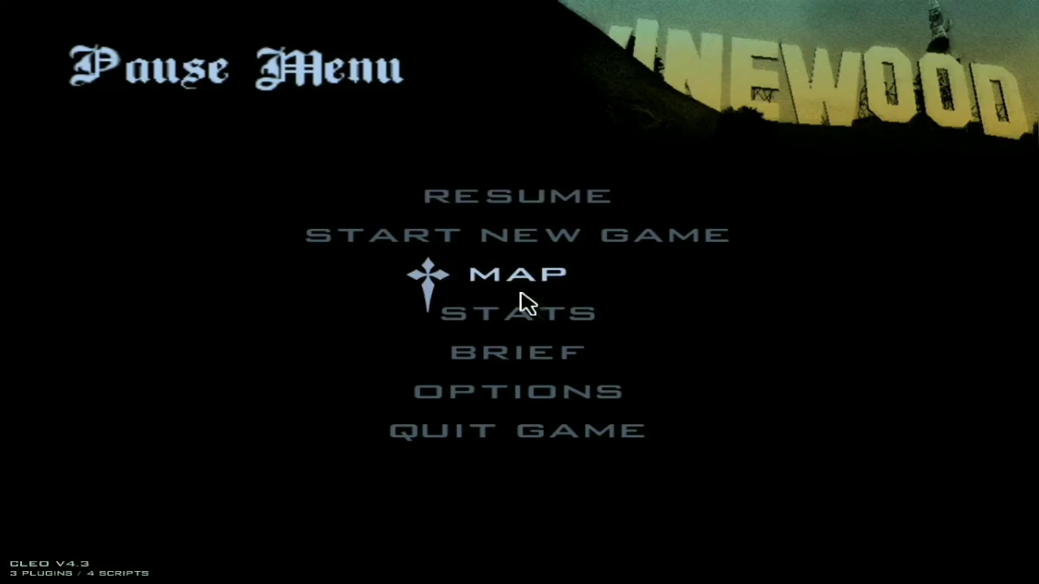
{"action": "left_click", "coordinate": [518, 393]}
{"action": "left_click", "coordinate": [366, 294]}
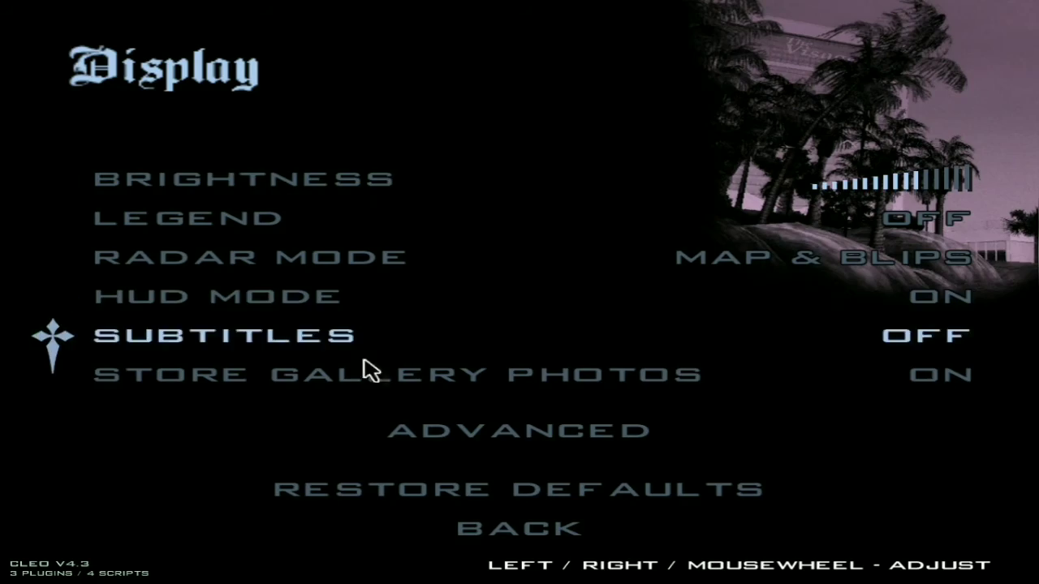
{"action": "left_click", "coordinate": [568, 433]}
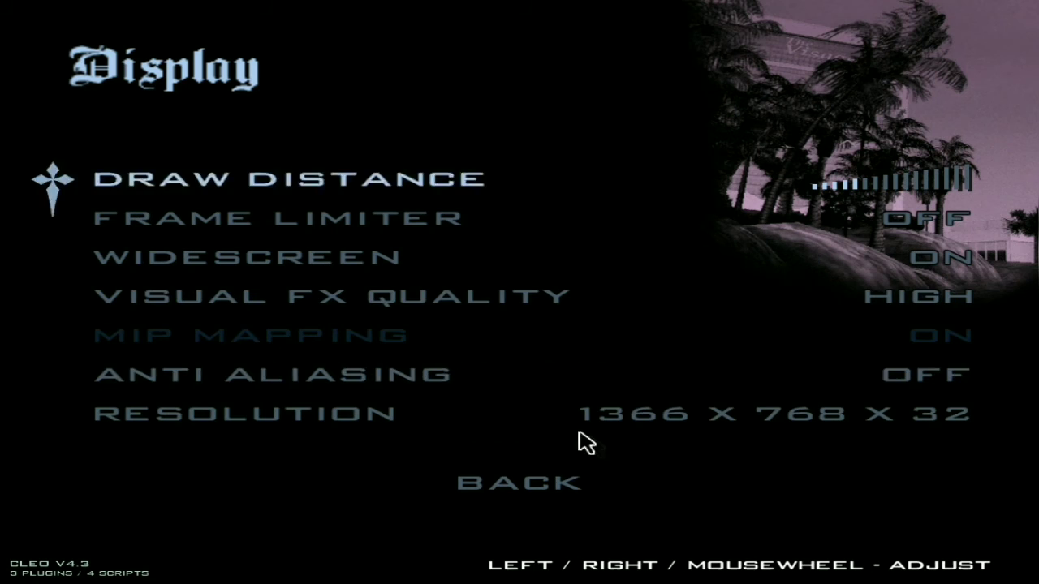
{"action": "left_click", "coordinate": [850, 303]}
{"action": "left_click", "coordinate": [850, 303]}
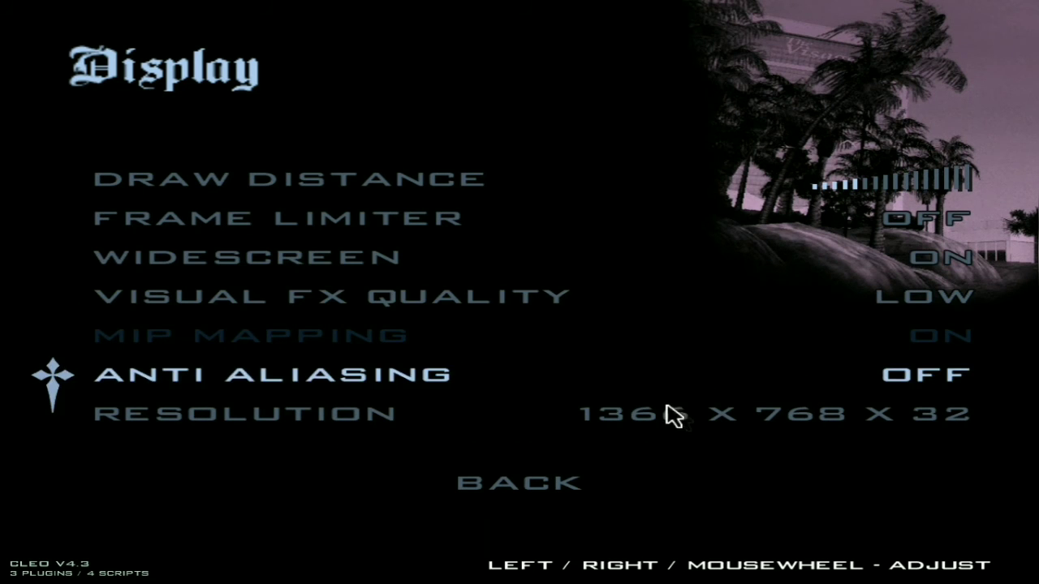
{"action": "left_click", "coordinate": [554, 492]}
{"action": "left_click", "coordinate": [537, 529]}
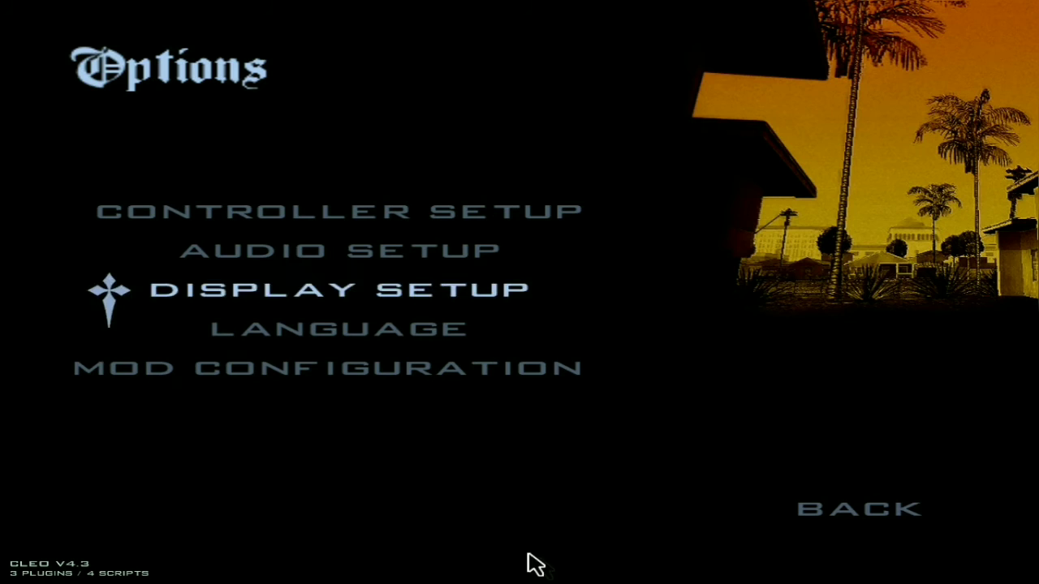
{"action": "left_click", "coordinate": [817, 525]}
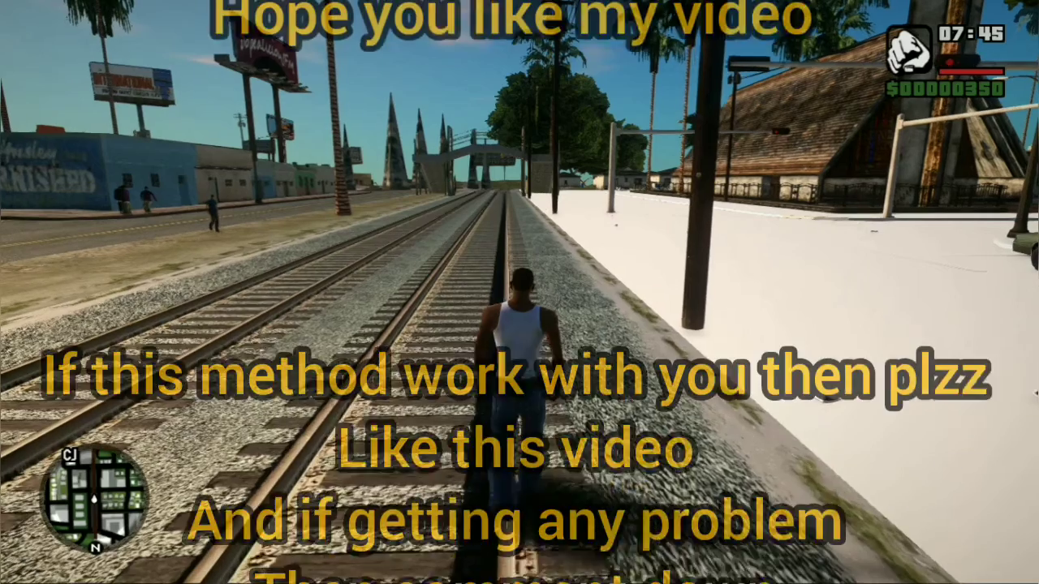